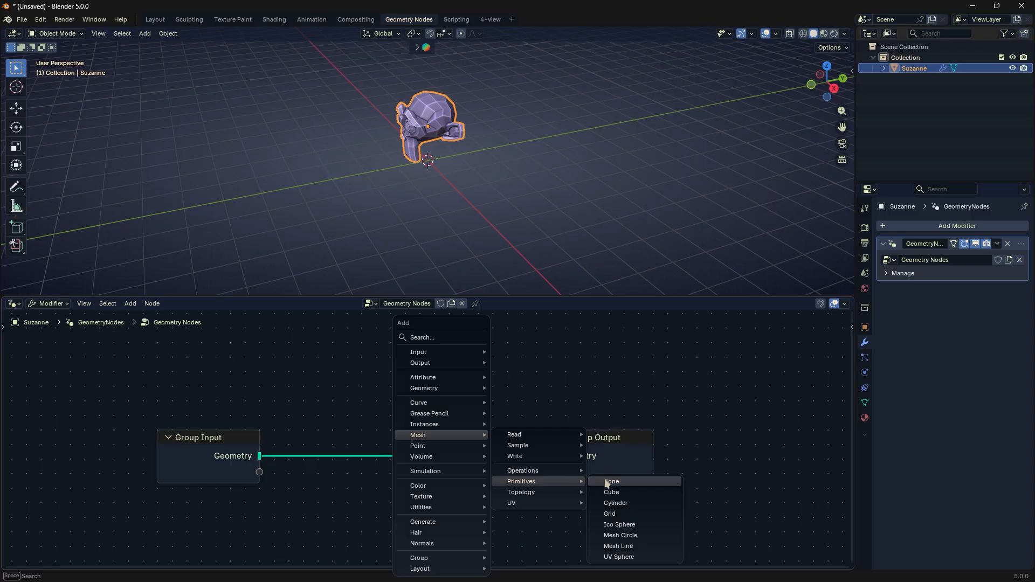
Add a Cone mesh primitive node to the node tree, clear of the existing nodes.
{"action": "left_click", "coordinate": [605, 480]}
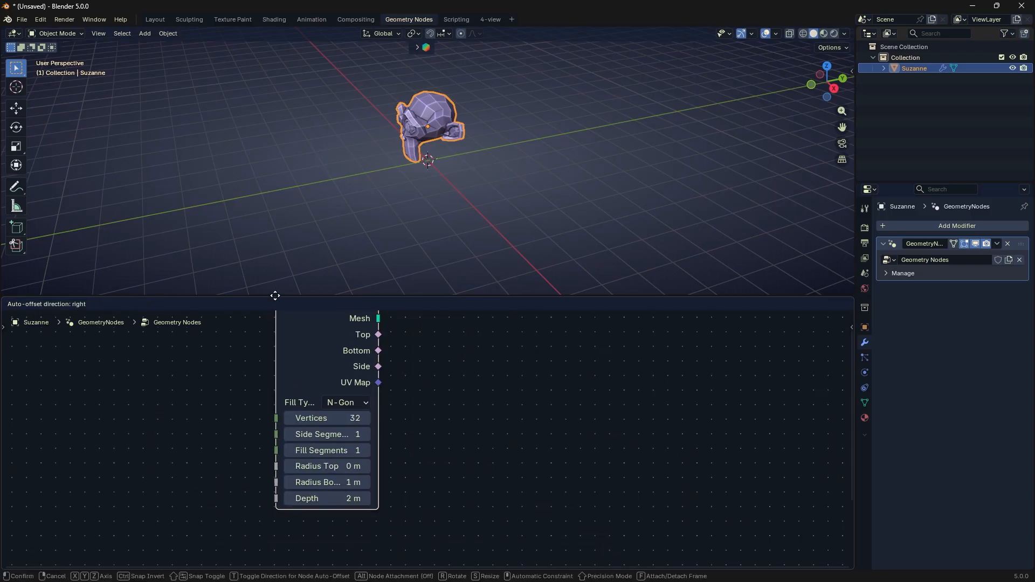
{"action": "left_click", "coordinate": [281, 312]}
{"action": "scroll", "coordinate": [414, 430], "scroll_direction": "down", "scroll_amount": 7}
{"action": "middle_click_drag", "start_coordinate": [501, 528], "coordinate": [468, 440]}
Move the Group Output node farther away and delete the Group Input node.
{"action": "left_click_drag", "start_coordinate": [501, 503], "coordinate": [587, 490]}
{"action": "left_click", "coordinate": [624, 476]}
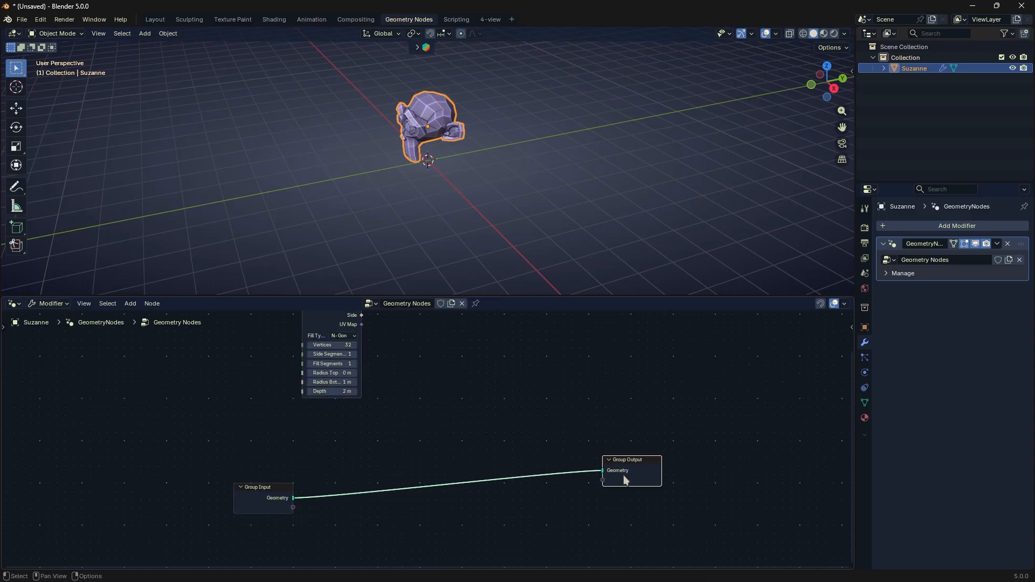
{"action": "scroll", "coordinate": [485, 442], "scroll_direction": "up", "scroll_amount": 2}
{"action": "left_click", "coordinate": [231, 538]}
{"action": "key", "text": "x"}
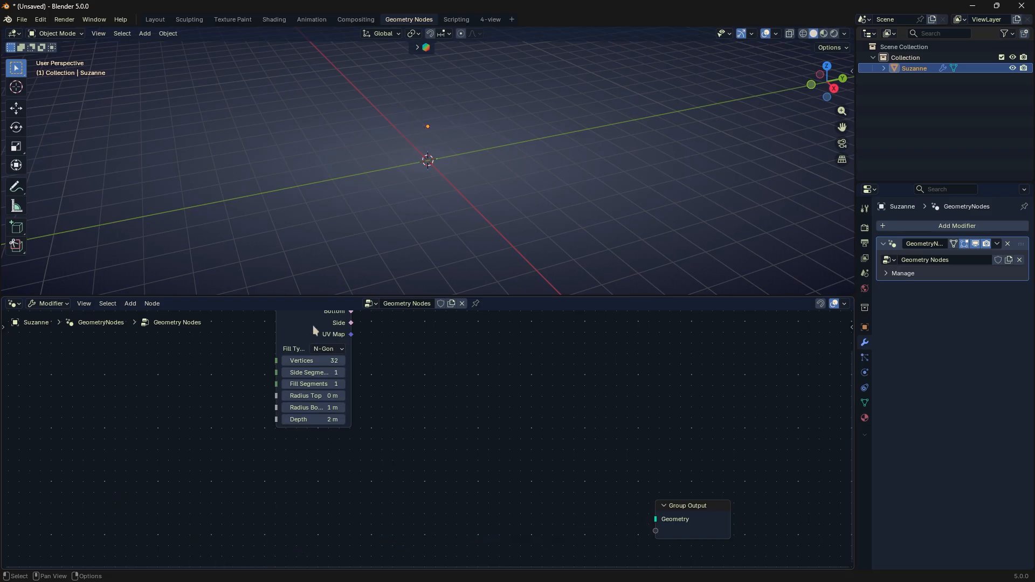
Arrange the Cone and Group Output nodes side by side and connect the Cone's Mesh to the Geometry input.
{"action": "left_click_drag", "start_coordinate": [316, 332], "coordinate": [367, 447]}
{"action": "left_click_drag", "start_coordinate": [679, 510], "coordinate": [576, 400]}
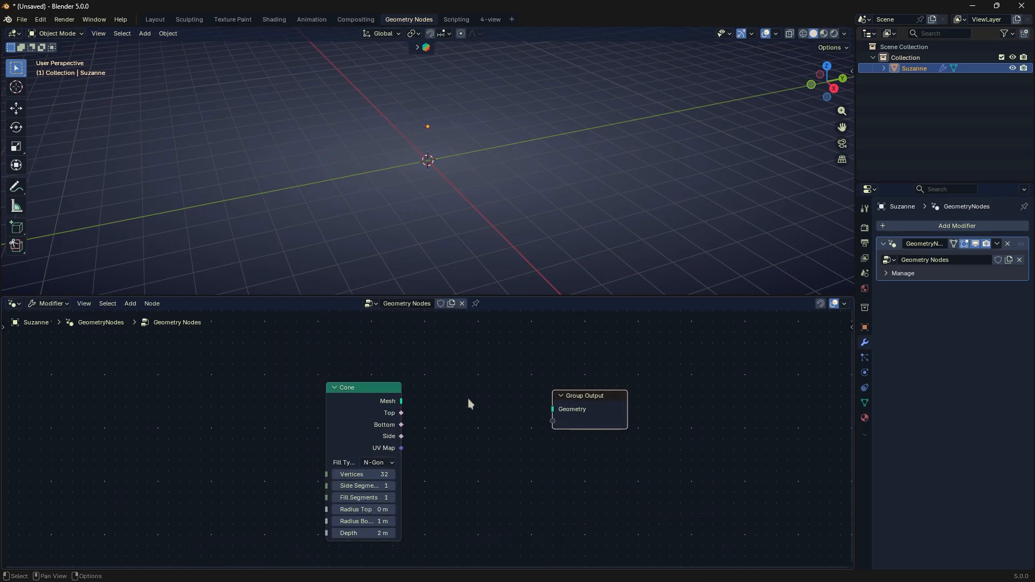
{"action": "scroll", "coordinate": [431, 383], "scroll_direction": "up", "scroll_amount": 4}
{"action": "left_click", "coordinate": [388, 367]}
{"action": "left_click_drag", "start_coordinate": [391, 368], "coordinate": [437, 387]}
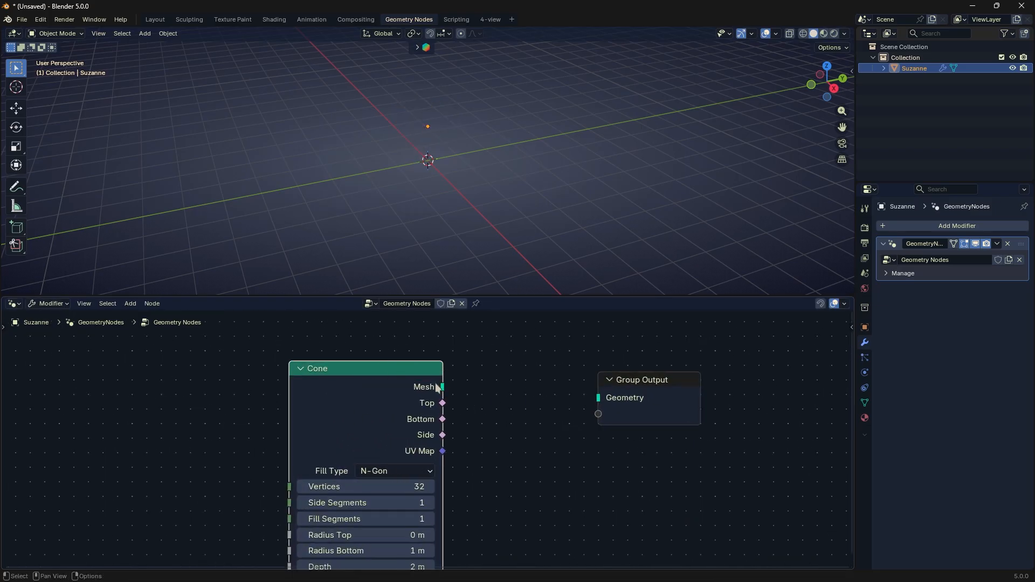
{"action": "left_click_drag", "start_coordinate": [607, 399], "coordinate": [706, 390]}
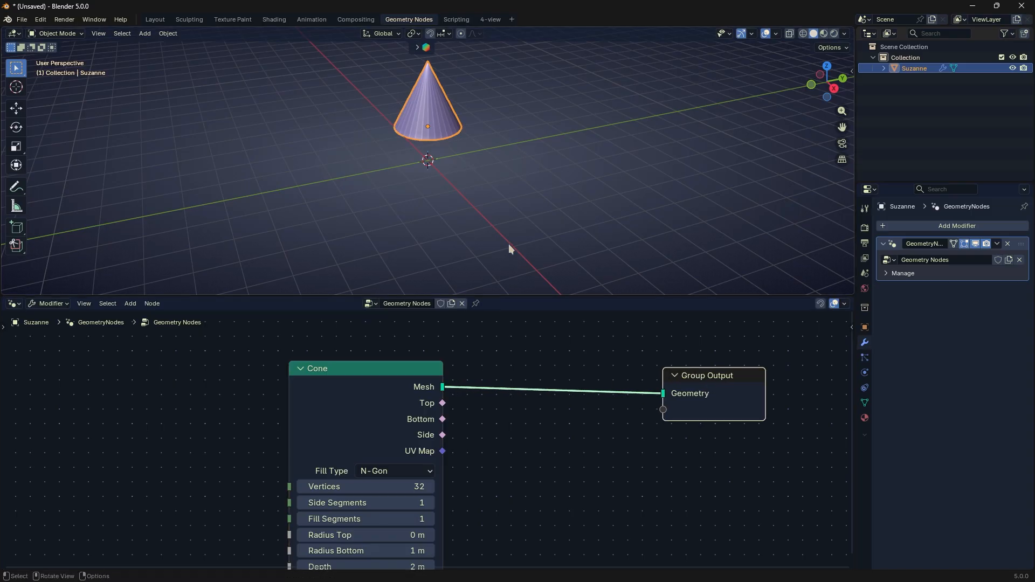
Set the Cone to 15 vertices, 17 side segments, 17 fill segments, top radius 1.1 m, bottom radius 1.6 m and depth 1.4 m.
{"action": "middle_click_drag", "start_coordinate": [509, 244], "coordinate": [541, 235]}
{"action": "scroll", "coordinate": [476, 462], "scroll_direction": "down", "scroll_amount": 1}
{"action": "middle_click_drag", "start_coordinate": [475, 472], "coordinate": [469, 428]}
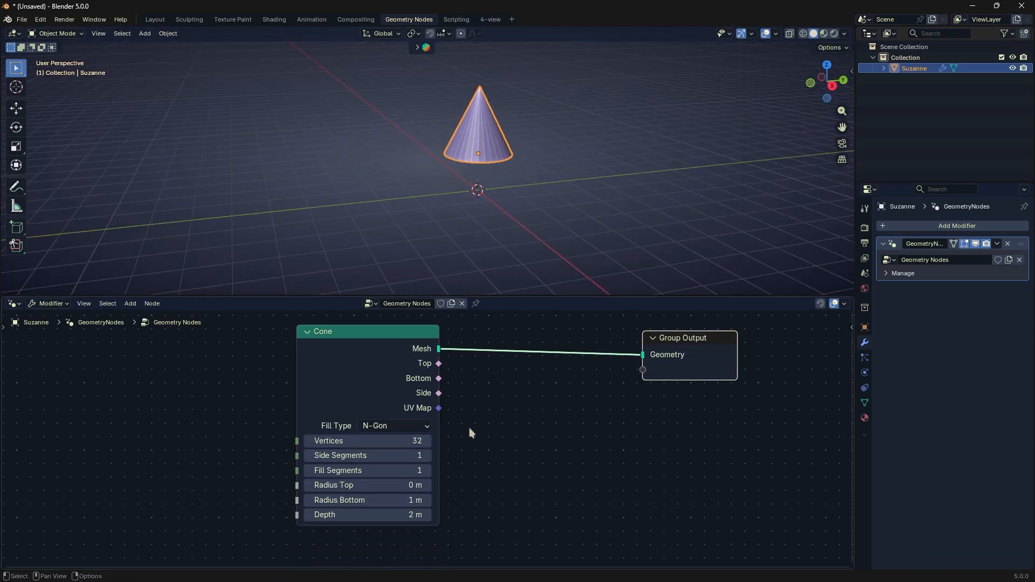
{"action": "left_click_drag", "start_coordinate": [384, 441], "coordinate": [358, 514]}
Spread the Cone and Group Output nodes apart to make room between them.
{"action": "middle_click_drag", "start_coordinate": [485, 381], "coordinate": [442, 400]}
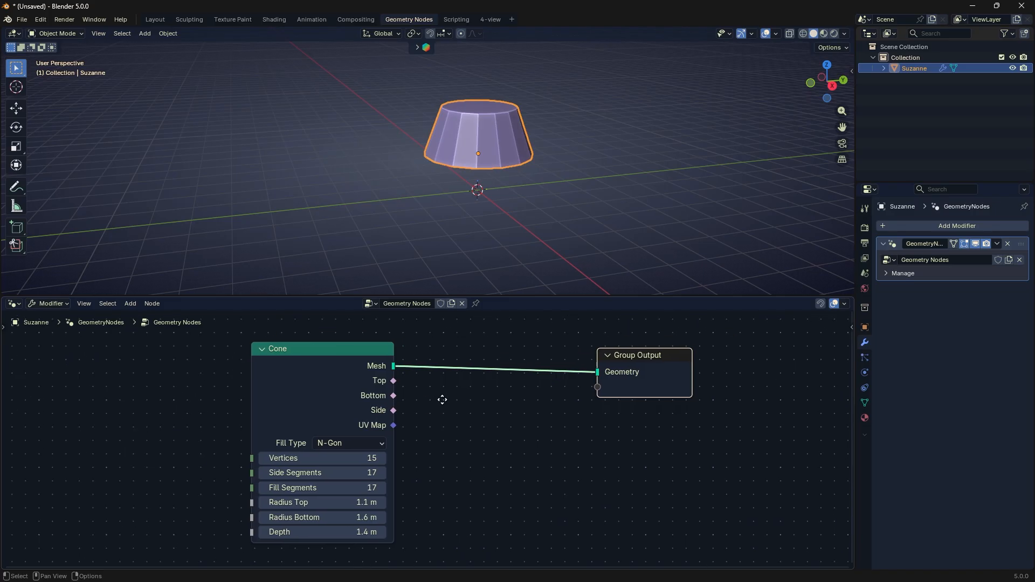
{"action": "scroll", "coordinate": [442, 399], "scroll_direction": "down", "scroll_amount": 1}
{"action": "left_click_drag", "start_coordinate": [630, 372], "coordinate": [678, 373]}
{"action": "middle_click_drag", "start_coordinate": [580, 399], "coordinate": [564, 406]}
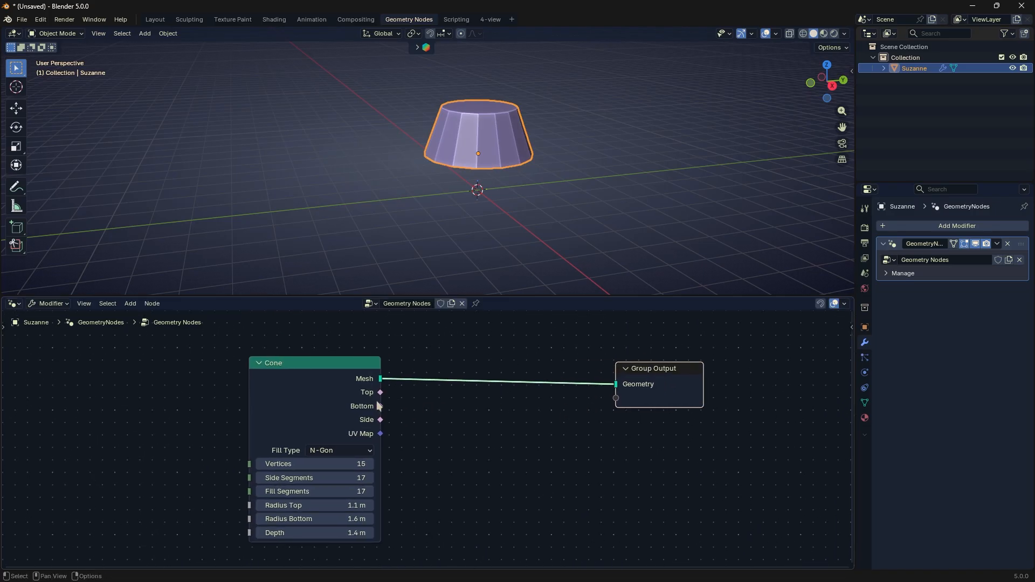
{"action": "left_click_drag", "start_coordinate": [332, 399], "coordinate": [292, 406]}
{"action": "left_click_drag", "start_coordinate": [647, 402], "coordinate": [710, 399]}
{"action": "scroll", "coordinate": [451, 388], "scroll_direction": "down", "scroll_amount": 1}
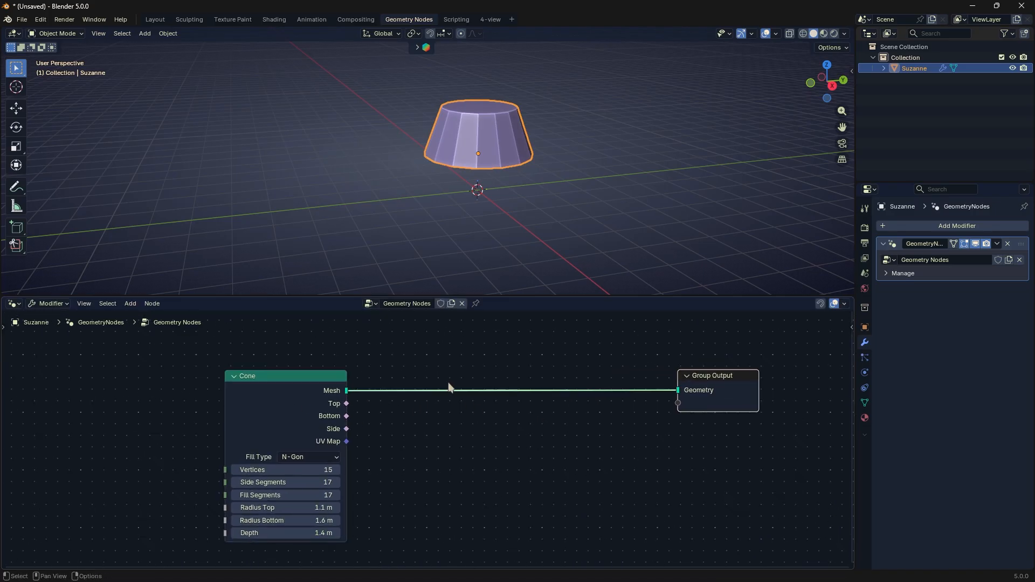
Add a Grid node above the existing link and connect its Mesh to the Group Output in place of the Cone.
{"action": "middle_click_drag", "start_coordinate": [451, 388], "coordinate": [461, 403]}
{"action": "key", "text": "shift+a"}
{"action": "type", "text": "g"}
{"action": "left_click", "coordinate": [474, 400]}
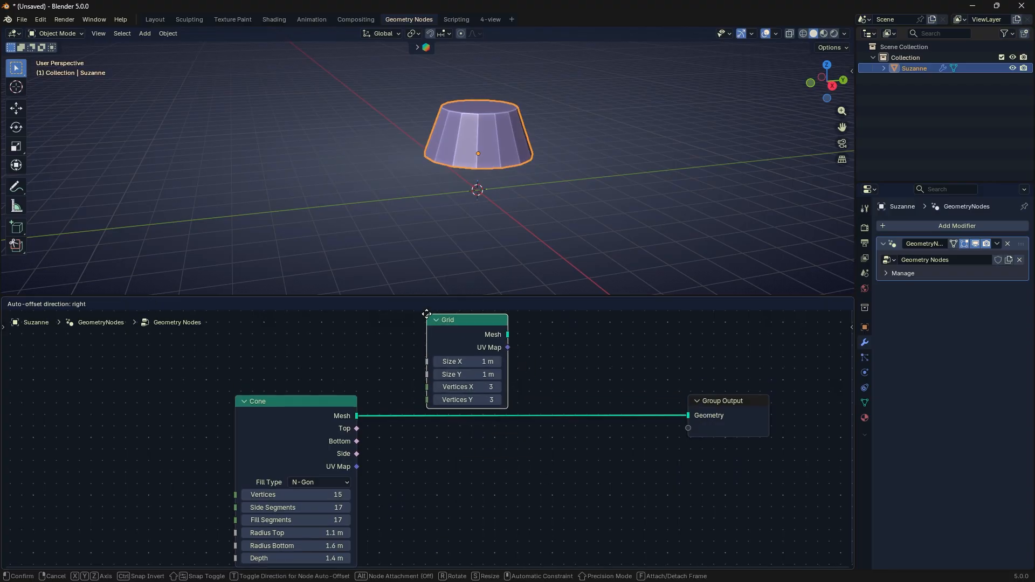
{"action": "left_click", "coordinate": [495, 333]}
{"action": "left_click_drag", "start_coordinate": [648, 417], "coordinate": [748, 424]}
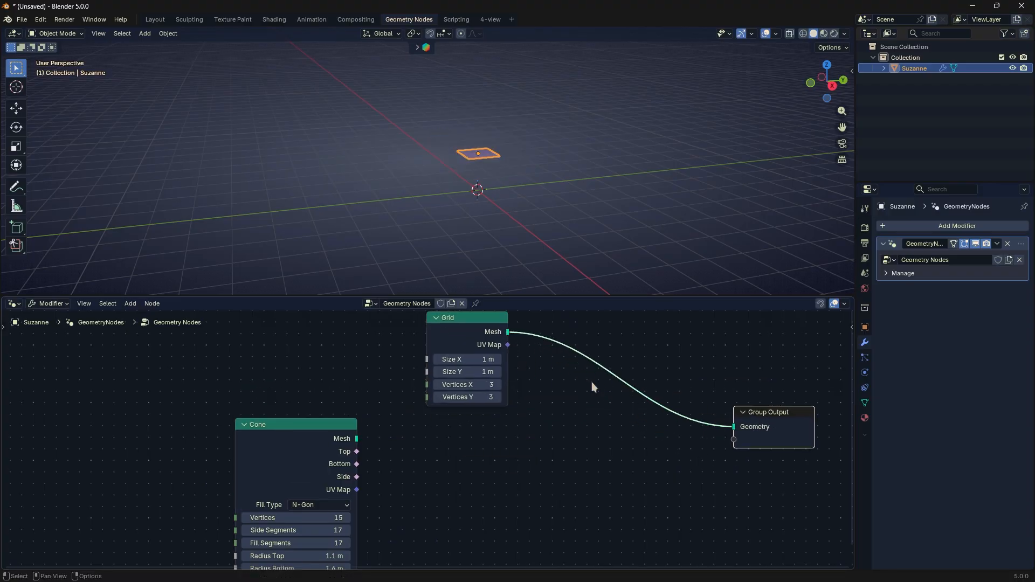
Move the Grid node closer to the Cone and set its Size X and Size Y to 6 m.
{"action": "left_click_drag", "start_coordinate": [467, 334], "coordinate": [447, 396]}
{"action": "middle_click_drag", "start_coordinate": [475, 227], "coordinate": [478, 203]}
{"action": "left_click_drag", "start_coordinate": [448, 423], "coordinate": [448, 434]}
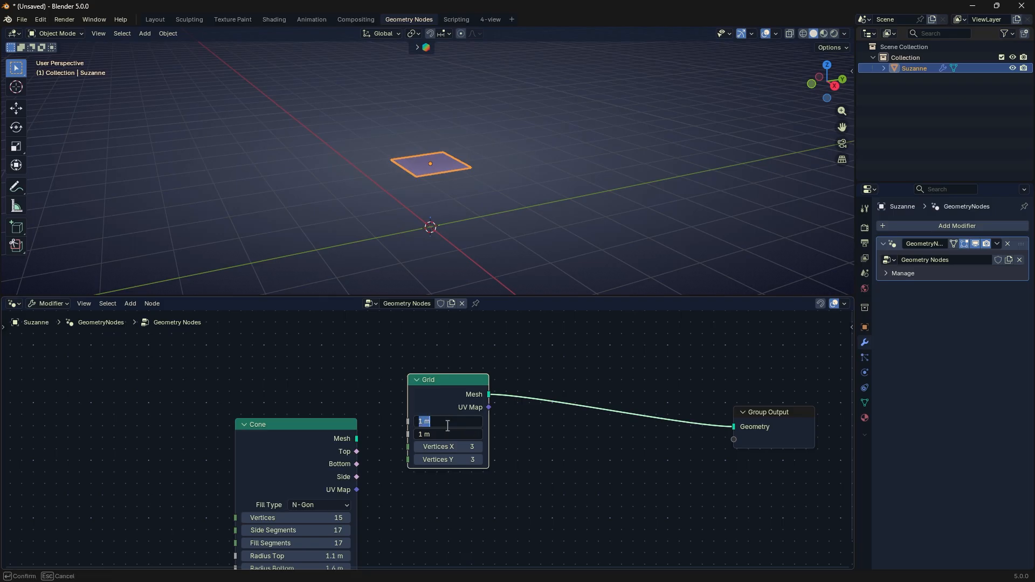
{"action": "key", "text": "Return"}
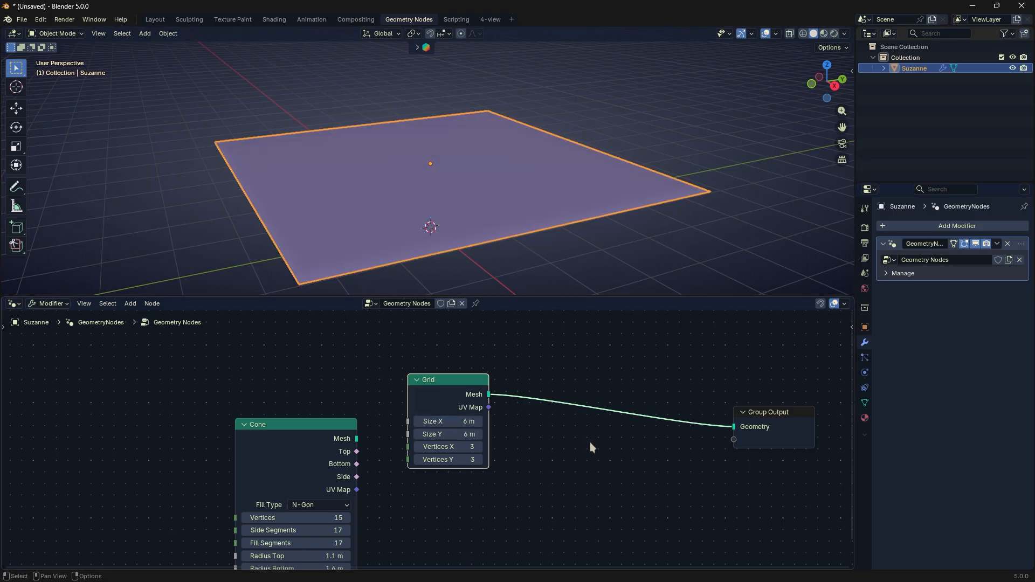
Insert an Instance on Points node on the link between the Grid and the Group Output.
{"action": "scroll", "coordinate": [538, 441], "scroll_direction": "down", "scroll_amount": 2}
{"action": "middle_click_drag", "start_coordinate": [538, 441], "coordinate": [529, 432]}
{"action": "left_click_drag", "start_coordinate": [664, 399], "coordinate": [714, 391]}
{"action": "left_click", "coordinate": [620, 414]}
{"action": "key", "text": "shift+a"}
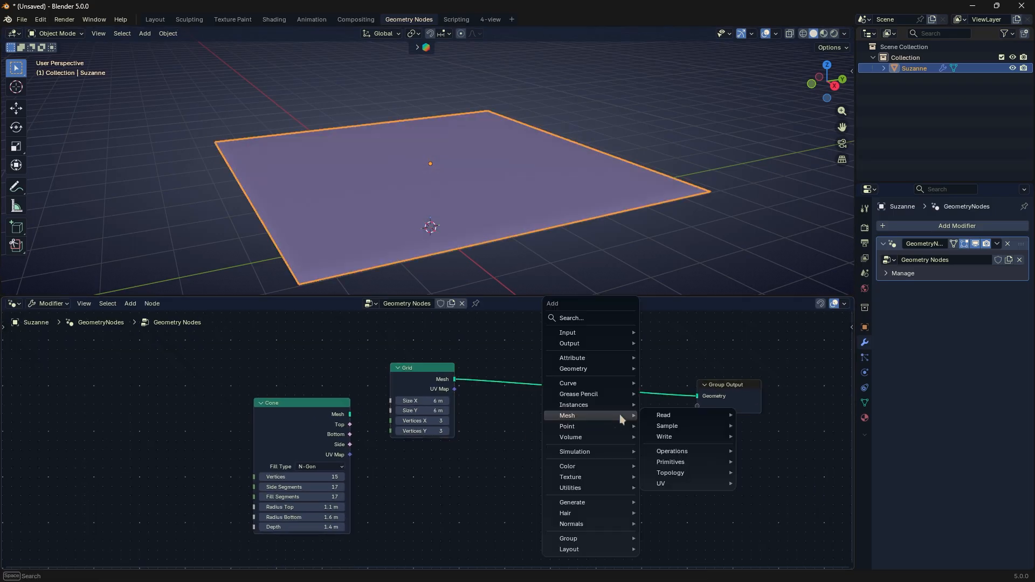
{"action": "type", "text": "inst"}
{"action": "key", "text": "Return"}
{"action": "left_click", "coordinate": [604, 380]}
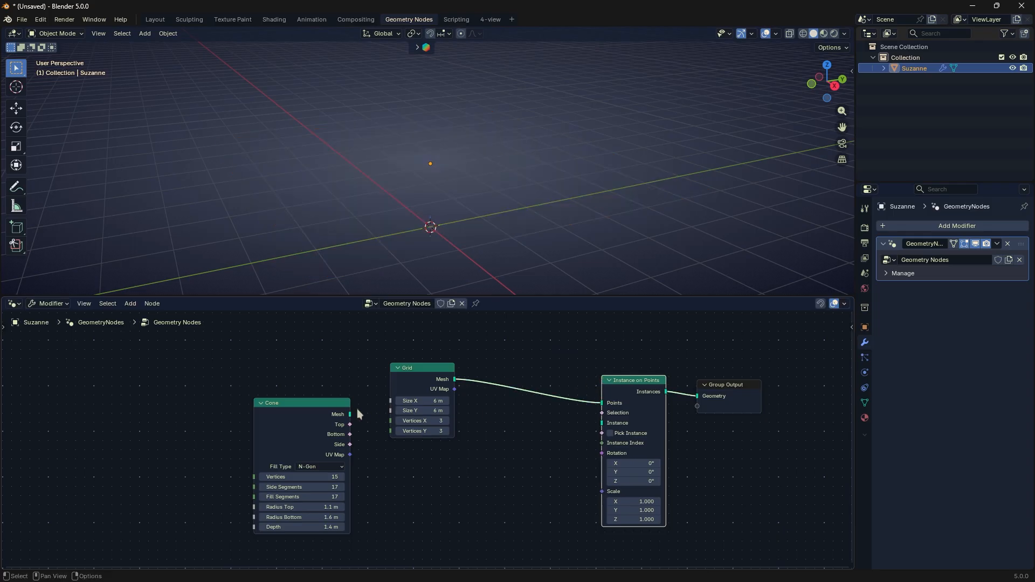
Move the Cone node below the Grid and connect its Mesh to the Instance input of Instance on Points.
{"action": "left_click_drag", "start_coordinate": [310, 414], "coordinate": [501, 453]}
{"action": "scroll", "coordinate": [549, 458], "scroll_direction": "up", "scroll_amount": 1}
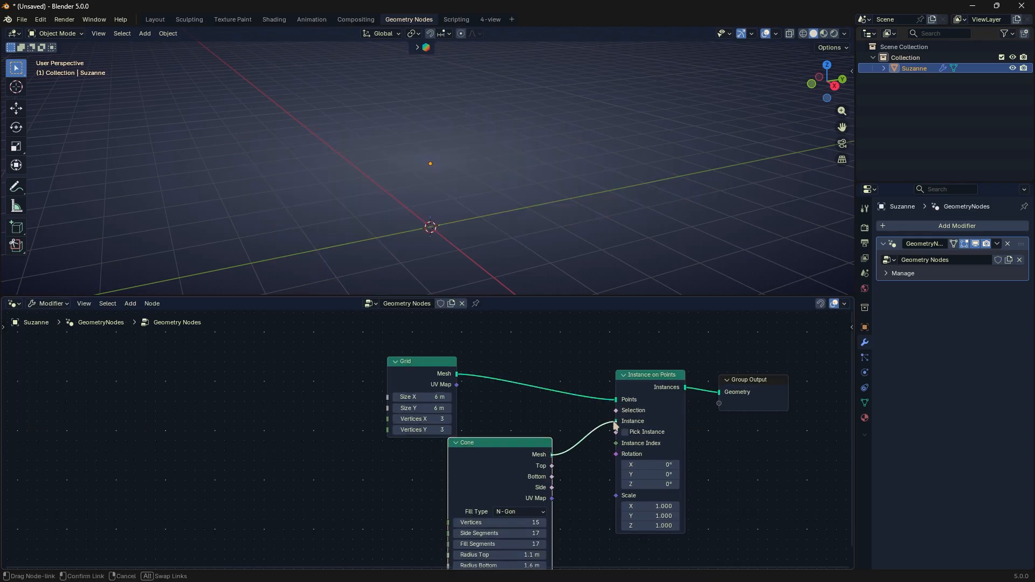
{"action": "left_click_drag", "start_coordinate": [614, 423], "coordinate": [615, 423]}
{"action": "scroll", "coordinate": [449, 195], "scroll_direction": "down", "scroll_amount": 4}
{"action": "middle_click_drag", "start_coordinate": [452, 207], "coordinate": [491, 229]}
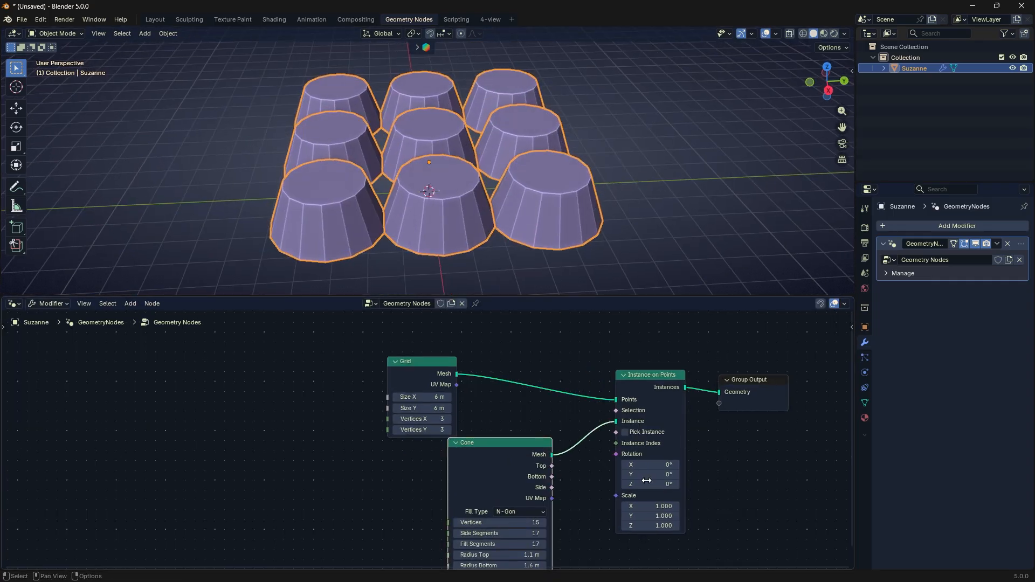
Connect the Cone's Top output to the Selection input of Instance on Points.
{"action": "scroll", "coordinate": [647, 480], "scroll_direction": "up", "scroll_amount": 2}
{"action": "middle_click_drag", "start_coordinate": [616, 481], "coordinate": [495, 447]}
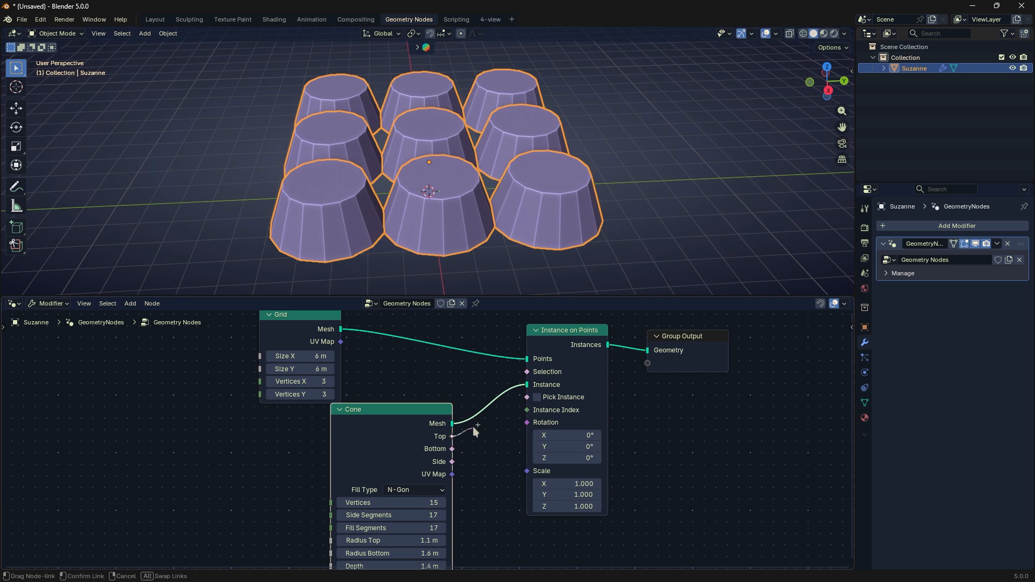
{"action": "left_click_drag", "start_coordinate": [473, 426], "coordinate": [528, 371]}
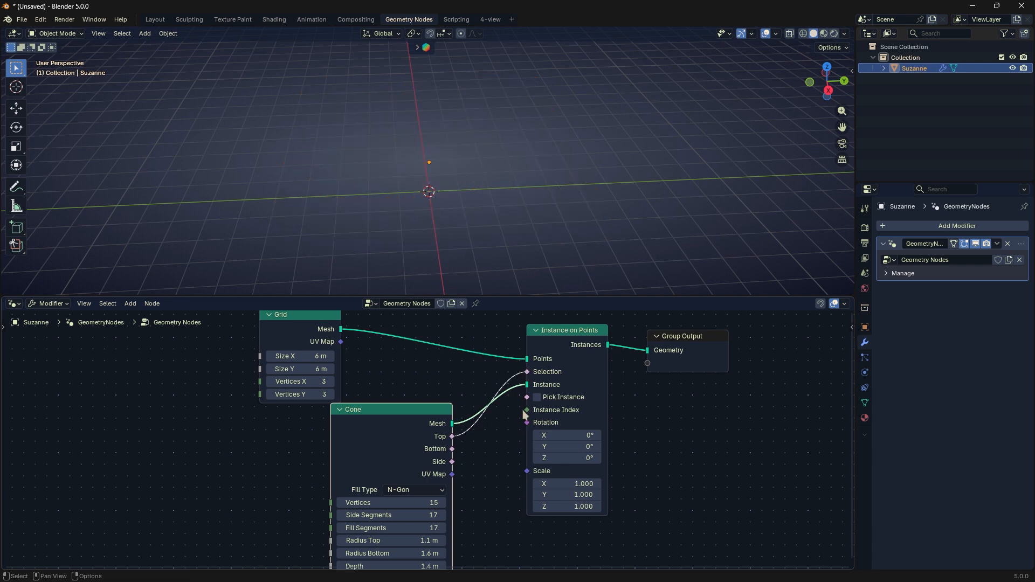
Preview the Cone's mesh with its Top selection through a Viewer node.
{"action": "left_click", "coordinate": [425, 426], "text": "ctrl+shift"}
{"action": "left_click", "coordinate": [423, 426], "text": "ctrl+shift"}
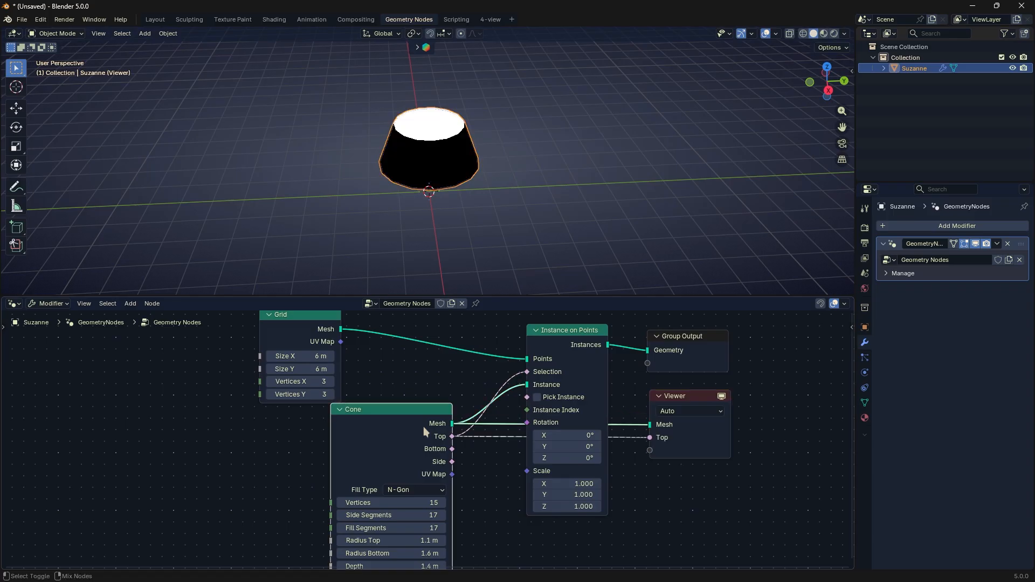
{"action": "middle_click_drag", "start_coordinate": [447, 259], "coordinate": [424, 144]}
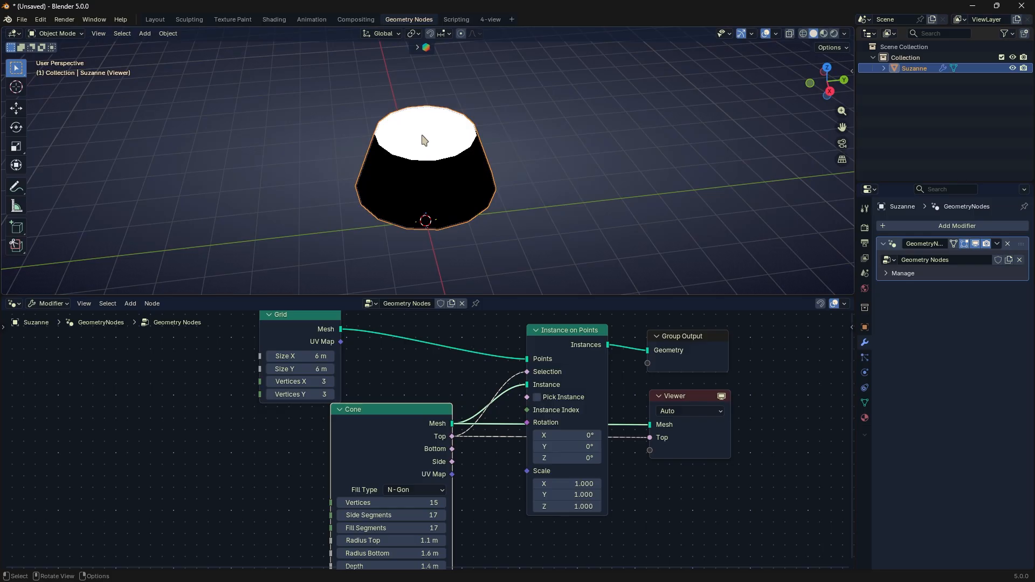
{"action": "left_click", "coordinate": [17, 187]}
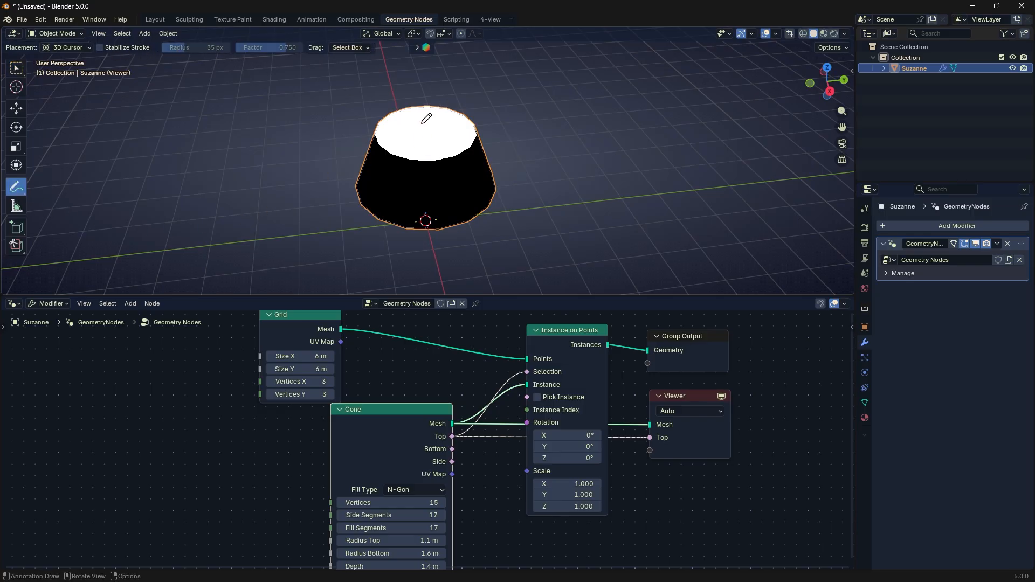
{"action": "left_click_drag", "start_coordinate": [422, 122], "coordinate": [430, 121]}
{"action": "left_click", "coordinate": [71, 50]}
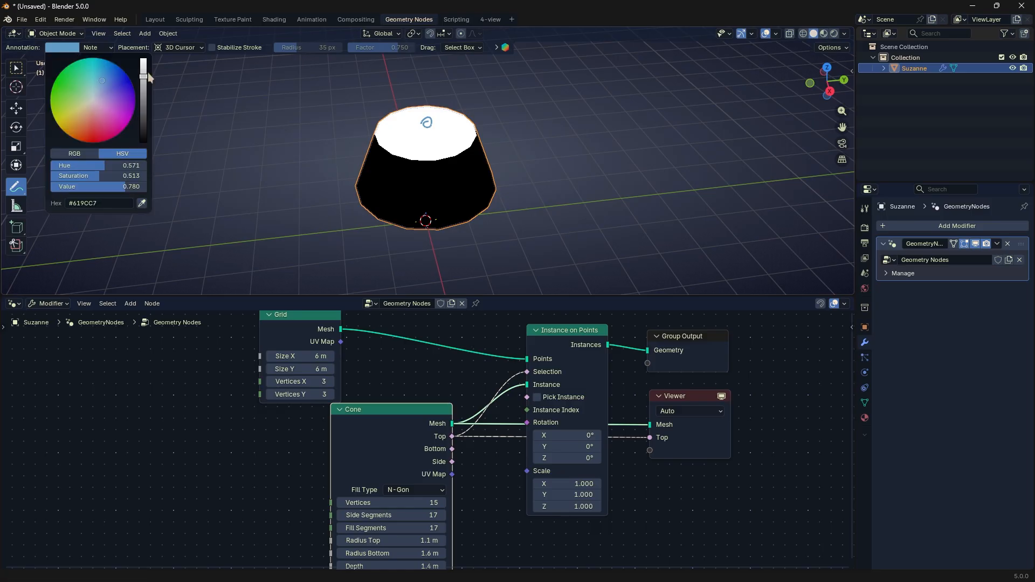
{"action": "left_click_drag", "start_coordinate": [143, 78], "coordinate": [143, 59]}
{"action": "left_click_drag", "start_coordinate": [98, 99], "coordinate": [90, 141]}
{"action": "key", "text": "Escape"}
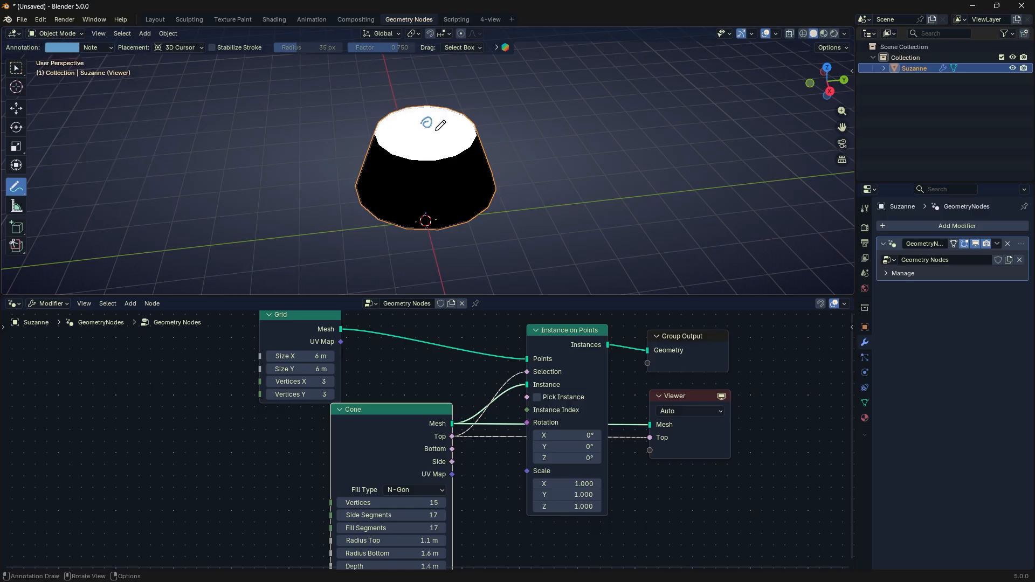
{"action": "left_click", "coordinate": [427, 121], "text": "ctrl"}
{"action": "left_click", "coordinate": [16, 68]}
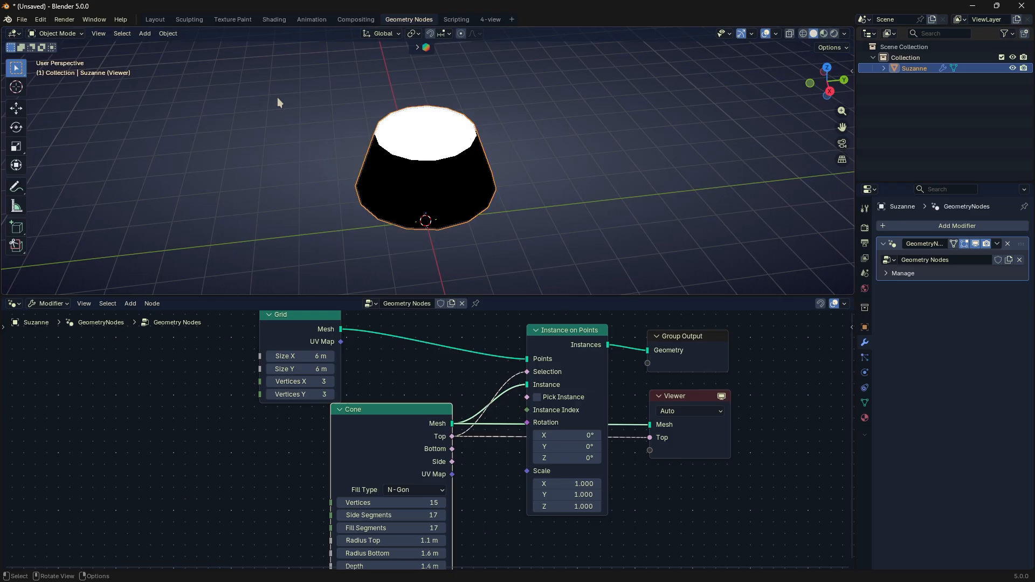
Set the annotation colour to bright red, and draw and erase a small circle on the cone's top face.
{"action": "right_click", "coordinate": [430, 125]}
{"action": "left_click", "coordinate": [14, 187]}
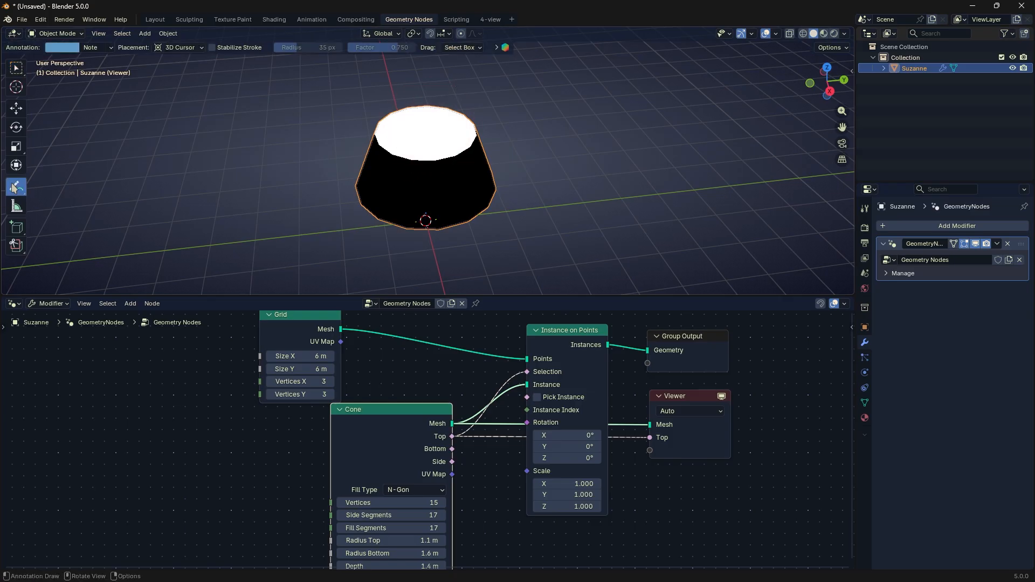
{"action": "left_click", "coordinate": [63, 50]}
{"action": "left_click_drag", "start_coordinate": [96, 121], "coordinate": [89, 143]}
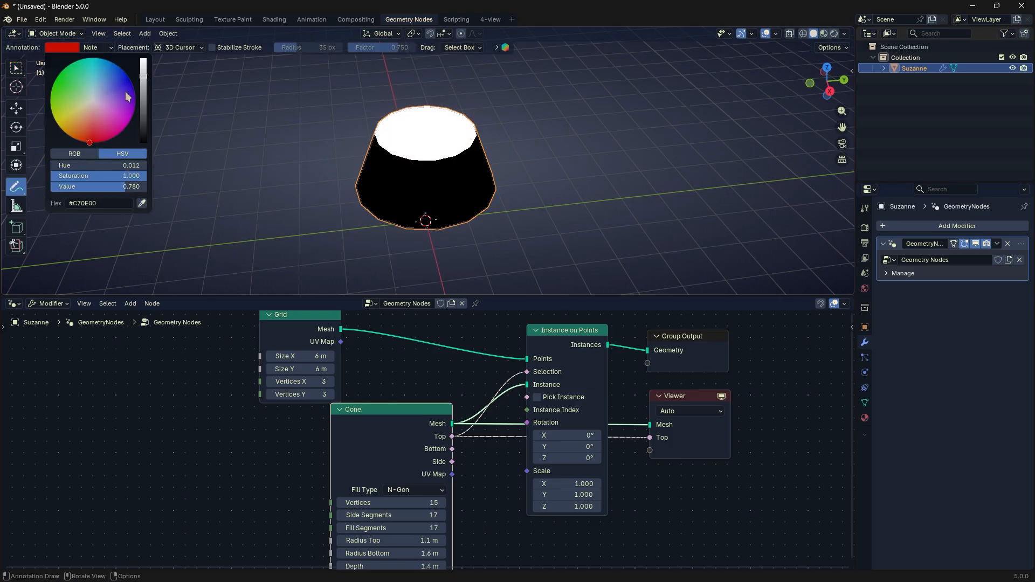
{"action": "left_click_drag", "start_coordinate": [141, 78], "coordinate": [143, 58]}
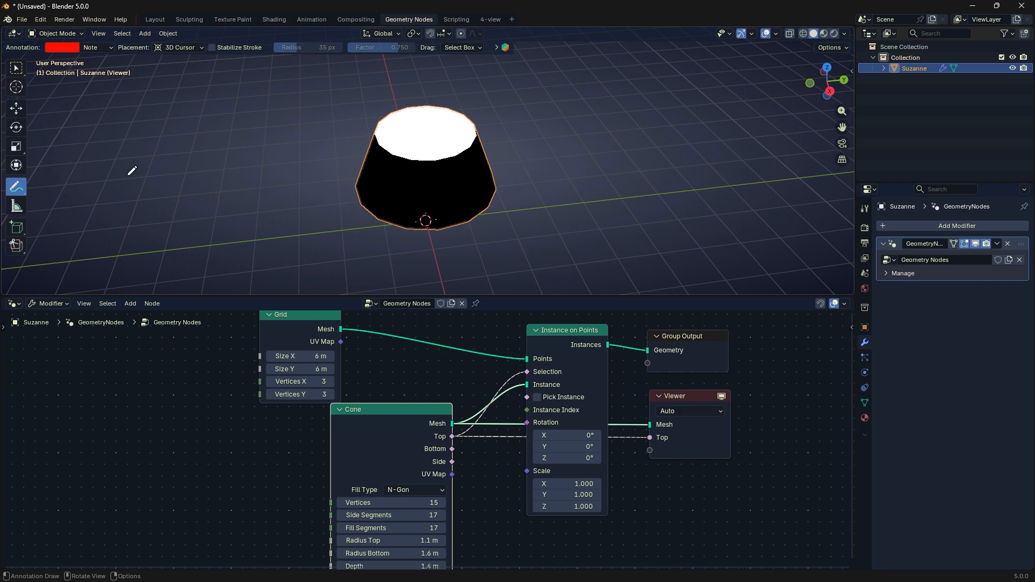
{"action": "key", "text": "w"}
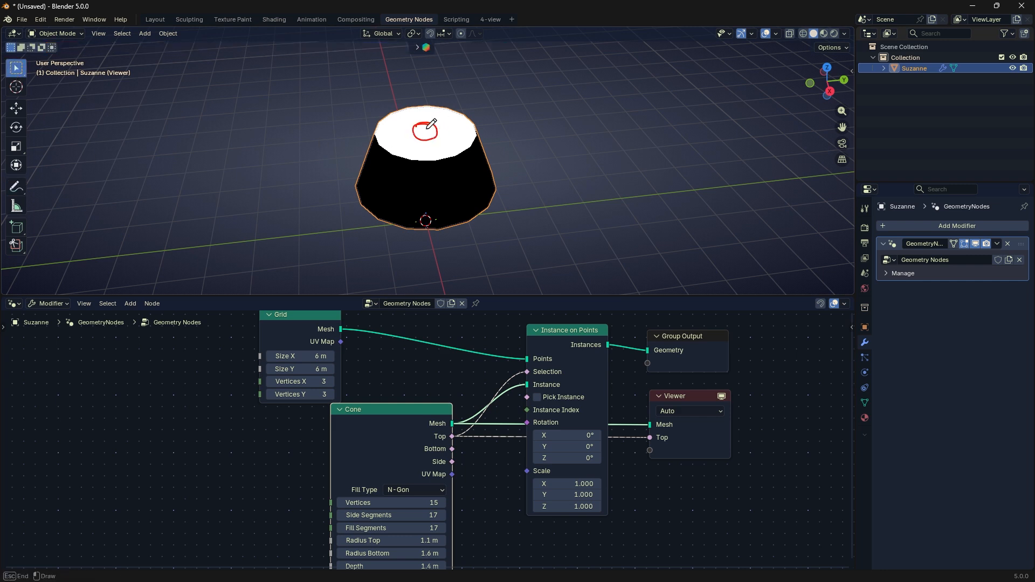
{"action": "right_click_drag", "start_coordinate": [426, 131], "coordinate": [429, 129]}
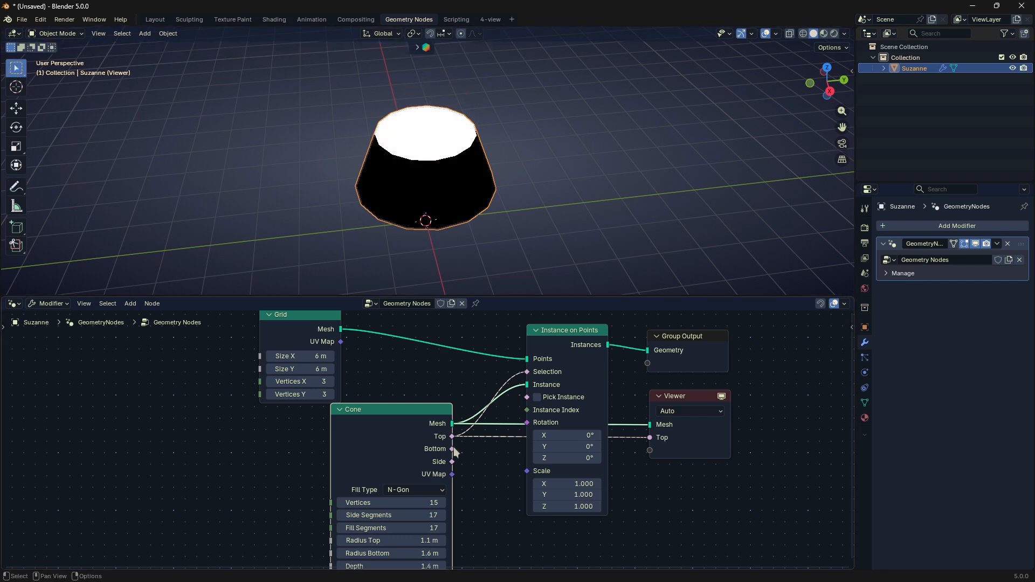
Preview the Cone's Bottom and Side selections in the Viewer, examining the cone from below and from the side.
{"action": "left_click_drag", "start_coordinate": [455, 447], "coordinate": [646, 439]}
{"action": "middle_click_drag", "start_coordinate": [501, 205], "coordinate": [426, 194]}
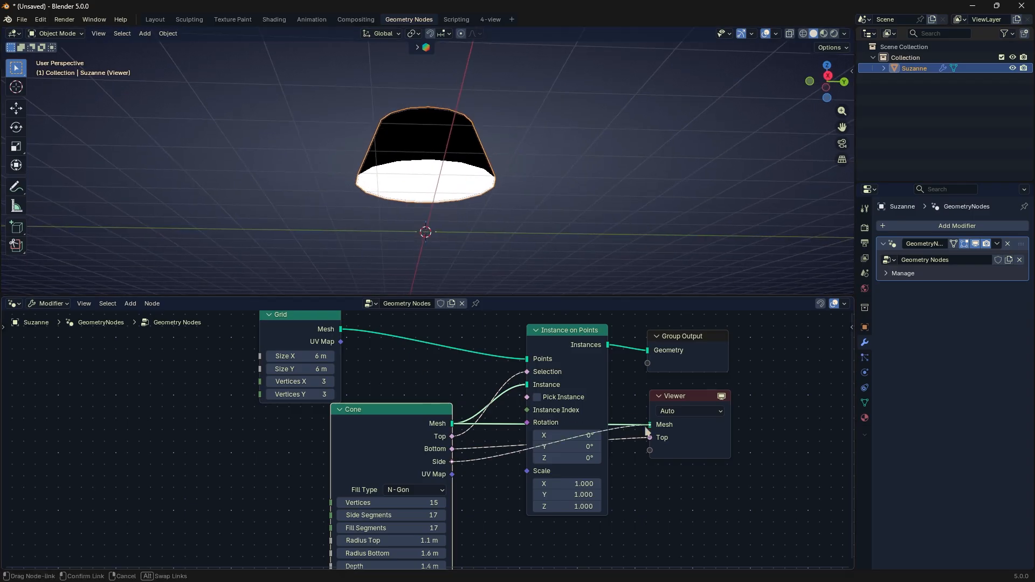
{"action": "left_click_drag", "start_coordinate": [646, 430], "coordinate": [646, 434]}
{"action": "middle_click_drag", "start_coordinate": [512, 254], "coordinate": [411, 244]}
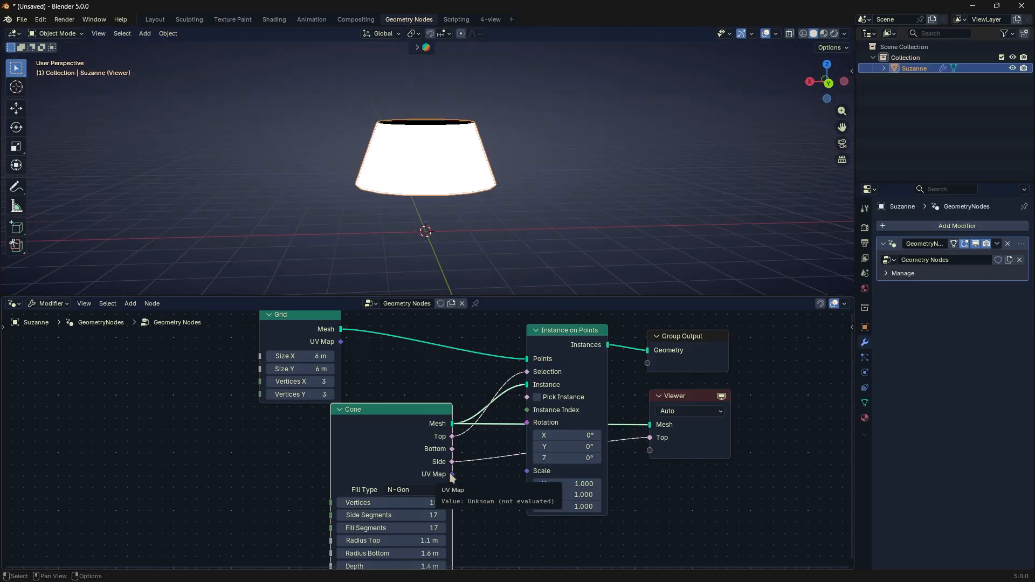
Preview the Cone's UV Map output in the Viewer and delete the Viewer node.
{"action": "left_click_drag", "start_coordinate": [452, 475], "coordinate": [638, 433]}
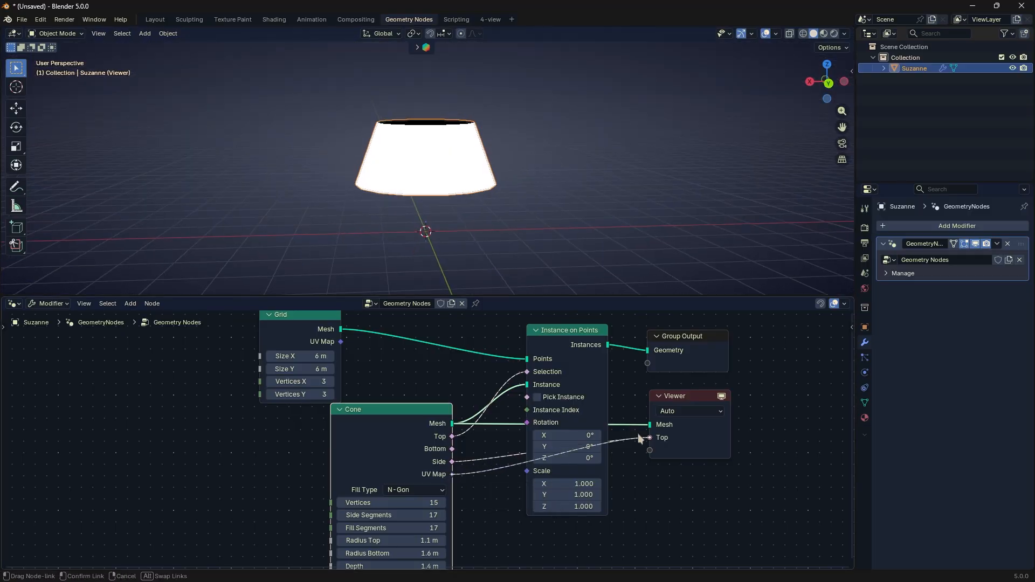
{"action": "middle_click_drag", "start_coordinate": [526, 285], "coordinate": [538, 255]}
{"action": "left_click_drag", "start_coordinate": [671, 401], "coordinate": [676, 397]}
{"action": "key", "text": "x"}
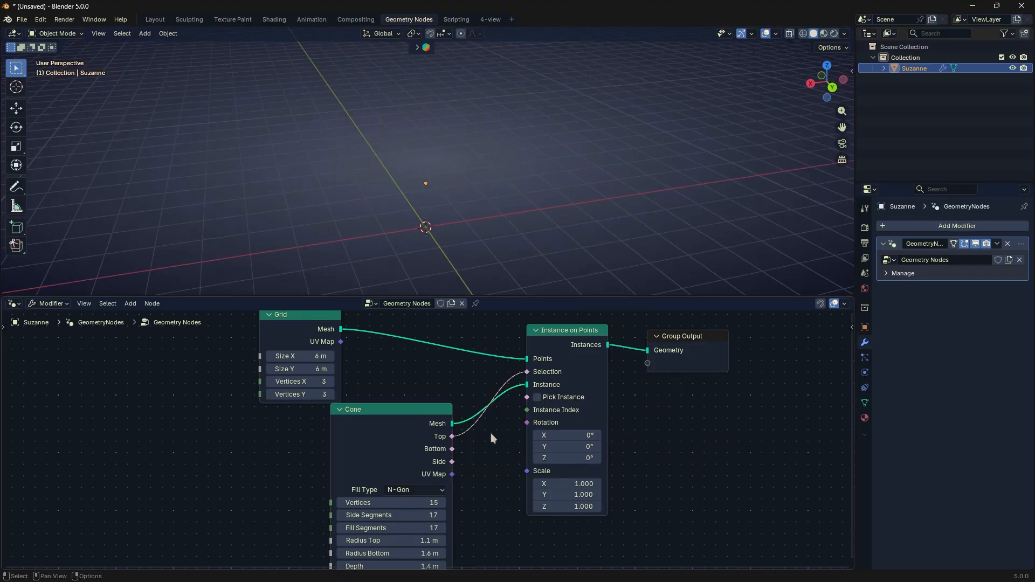
Try linking the Cone's Bottom output to the Selection input of Instance on Points, and cut that link.
{"action": "left_click_drag", "start_coordinate": [452, 448], "coordinate": [457, 442]}
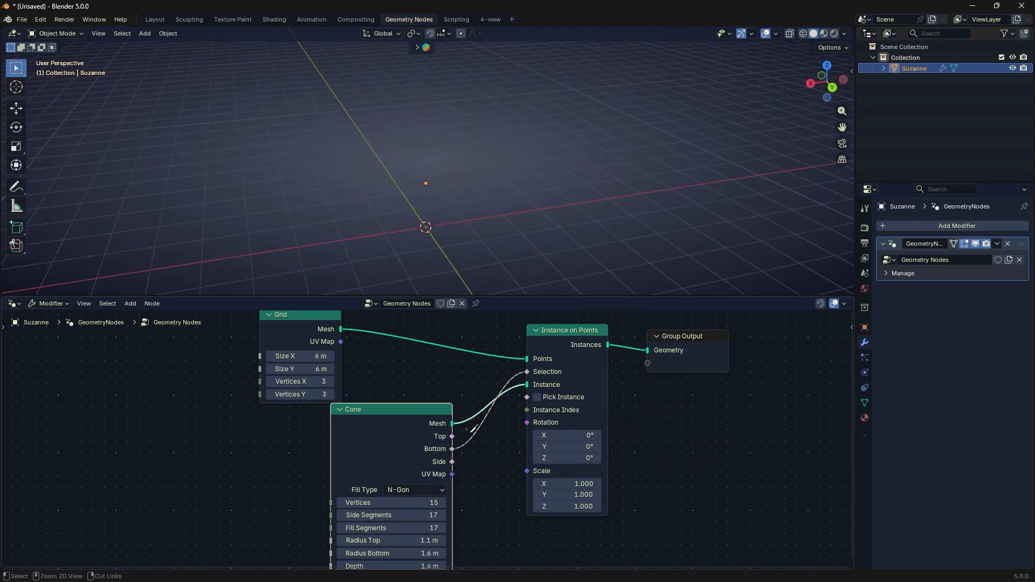
{"action": "right_click_drag", "start_coordinate": [467, 429], "coordinate": [456, 452], "text": "ctrl"}
{"action": "left_click_drag", "start_coordinate": [527, 423], "coordinate": [520, 396]}
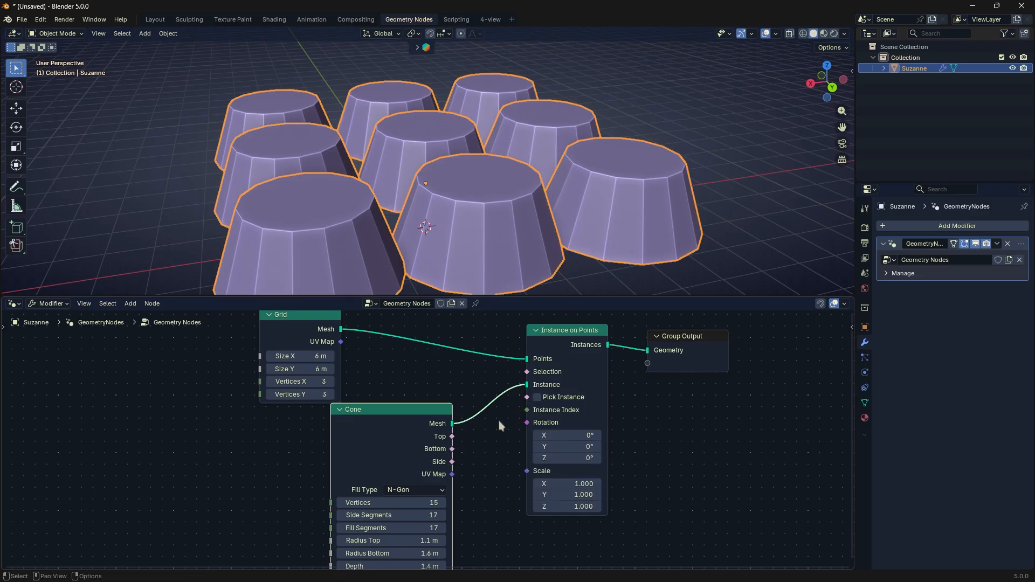
Replace the Cone node with a Cube mesh primitive and link its Mesh to the Instance input of Instance on Points.
{"action": "scroll", "coordinate": [499, 421], "scroll_direction": "down", "scroll_amount": 1}
{"action": "middle_click_drag", "start_coordinate": [418, 425], "coordinate": [448, 434]}
{"action": "left_click_drag", "start_coordinate": [448, 435], "coordinate": [396, 449]}
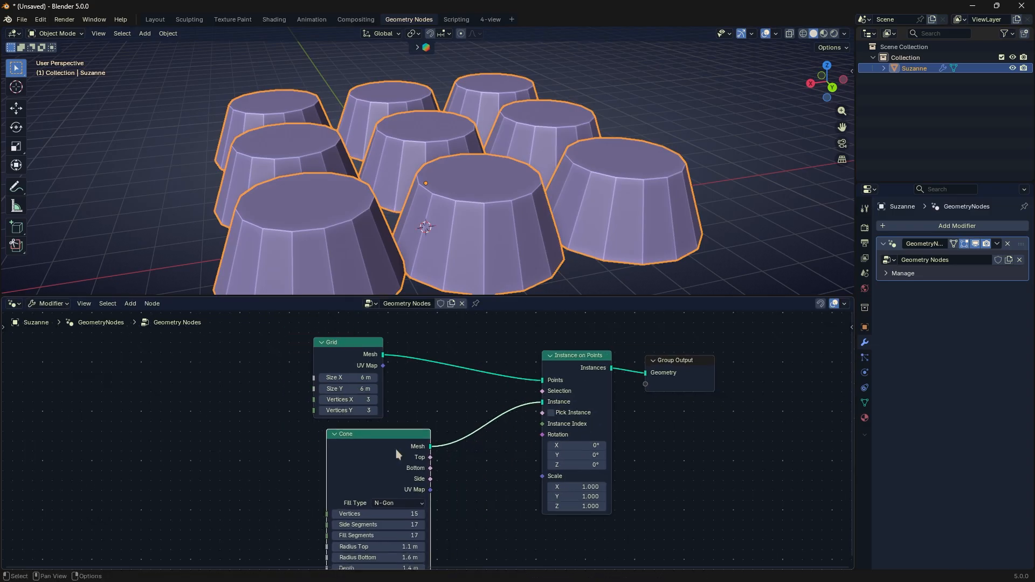
{"action": "key", "text": "x"}
{"action": "key", "text": "shift+a"}
{"action": "mouse_move", "coordinate": [418, 435]}
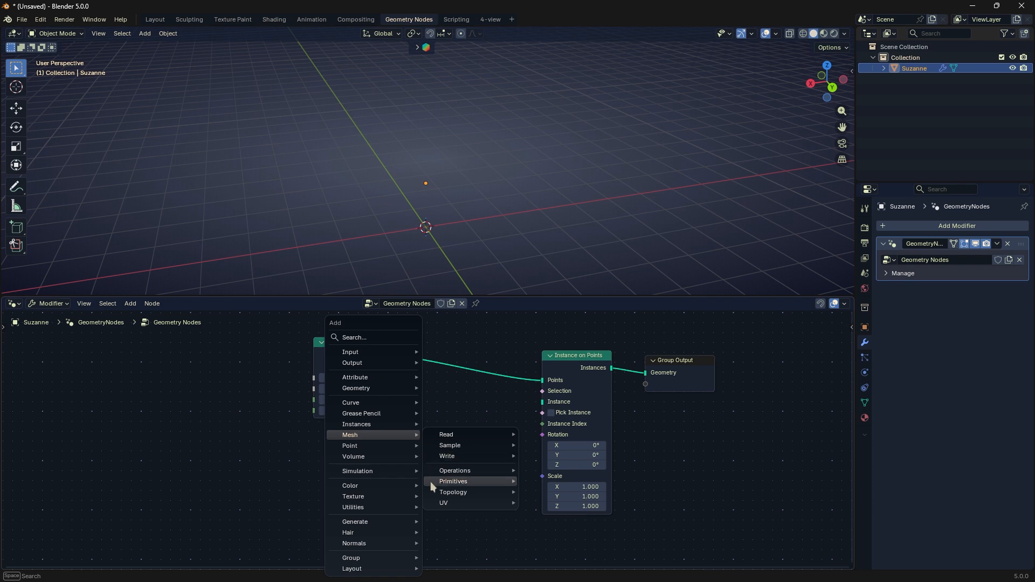
{"action": "mouse_move", "coordinate": [431, 481]}
{"action": "left_click", "coordinate": [543, 491]}
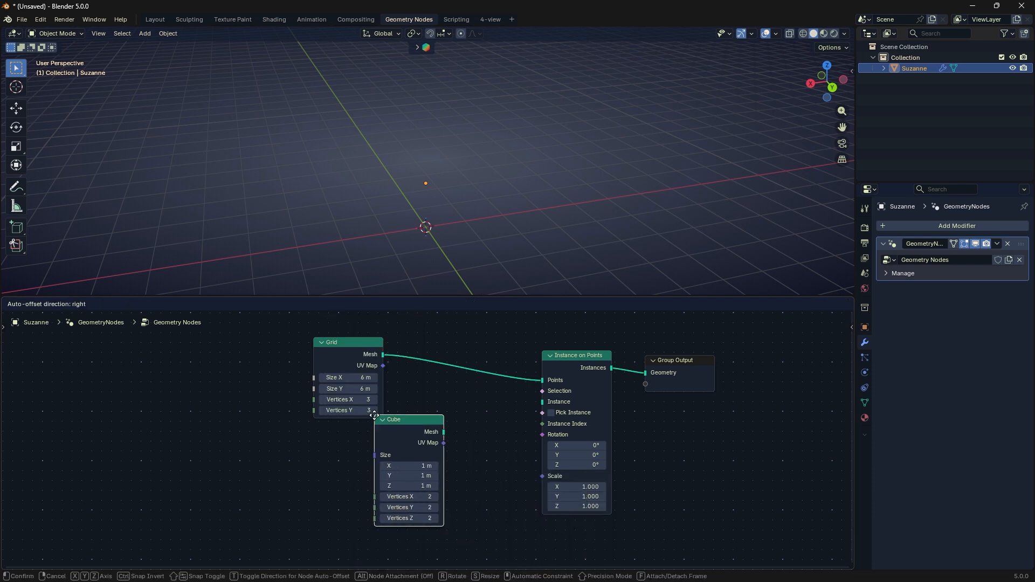
{"action": "left_click", "coordinate": [399, 432]}
{"action": "left_click_drag", "start_coordinate": [537, 404], "coordinate": [542, 402]}
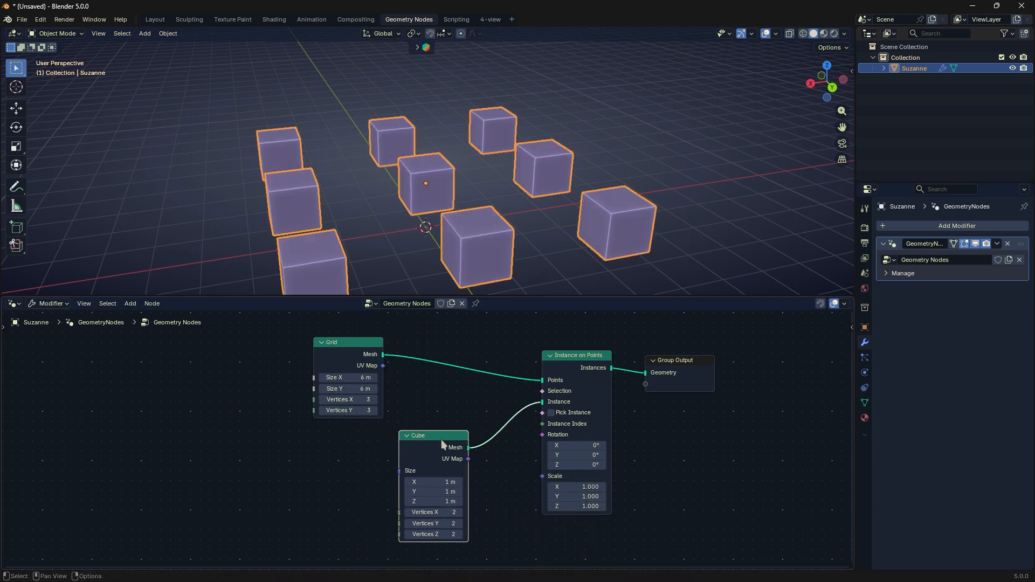
Widen the Cube node, preview its output through a Viewer node, and delete the Viewer.
{"action": "left_click_drag", "start_coordinate": [441, 439], "coordinate": [400, 444]}
{"action": "left_click", "coordinate": [390, 449], "text": "ctrl+shift"}
{"action": "left_click_drag", "start_coordinate": [459, 406], "coordinate": [456, 452]}
{"action": "scroll", "coordinate": [471, 451], "scroll_direction": "up", "scroll_amount": 2}
{"action": "key", "text": "x"}
Size the Cube to 2 × 2.8 × 1.8 m and, in wireframe shading, set its X, Y and Z vertex counts to 2.
{"action": "middle_click_drag", "start_coordinate": [398, 508], "coordinate": [426, 428]}
{"action": "mouse_move", "coordinate": [426, 421]}
{"action": "left_mouse_down"}
{"action": "mouse_move", "coordinate": [460, 421]}
{"action": "mouse_move", "coordinate": [451, 431]}
{"action": "mouse_move", "coordinate": [463, 431]}
{"action": "mouse_move", "coordinate": [424, 453]}
{"action": "mouse_move", "coordinate": [440, 486]}
{"action": "mouse_move", "coordinate": [464, 486]}
{"action": "mouse_move", "coordinate": [442, 486]}
{"action": "mouse_move", "coordinate": [437, 453]}
{"action": "mouse_move", "coordinate": [437, 486]}
{"action": "left_mouse_up"}
{"action": "left_click", "coordinate": [804, 34]}
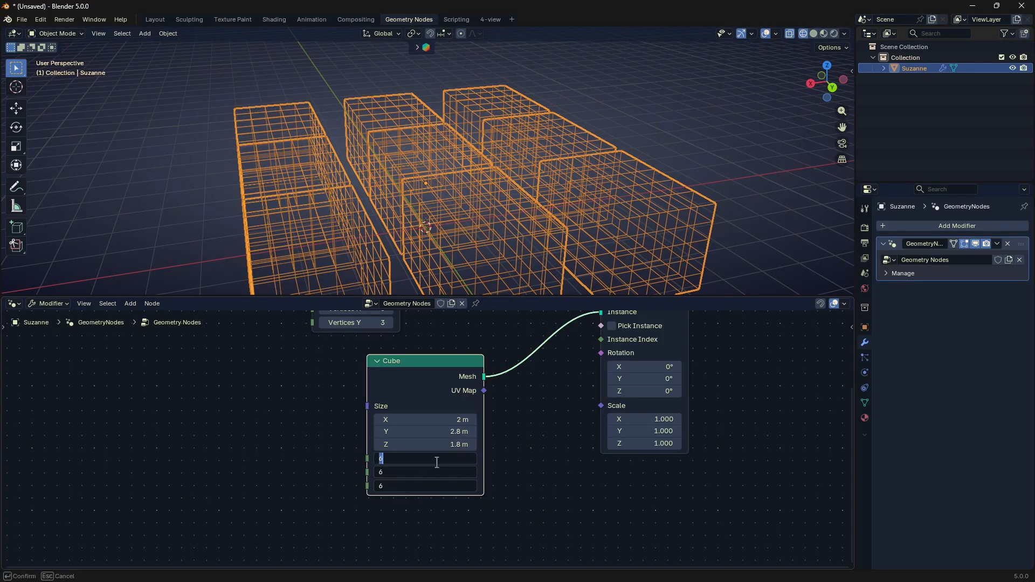
{"action": "type", "text": "2"}
{"action": "key", "text": "Return"}
{"action": "scroll", "coordinate": [642, 455], "scroll_direction": "down", "scroll_amount": 3}
{"action": "middle_click_drag", "start_coordinate": [565, 434], "coordinate": [550, 473]}
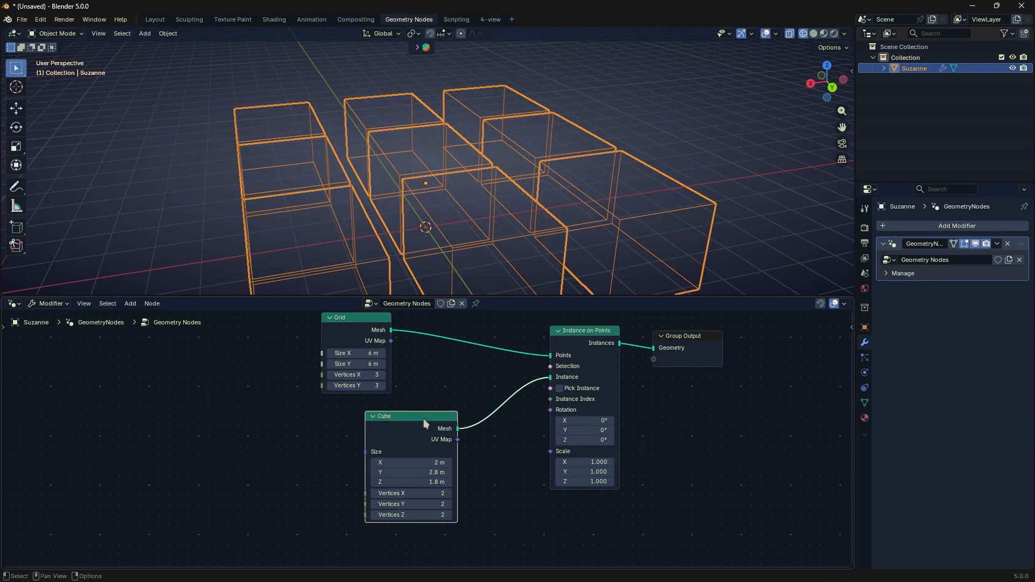
Return the viewport to solid shading.
{"action": "left_click_drag", "start_coordinate": [423, 418], "coordinate": [462, 442]}
{"action": "scroll", "coordinate": [429, 426], "scroll_direction": "up", "scroll_amount": 2}
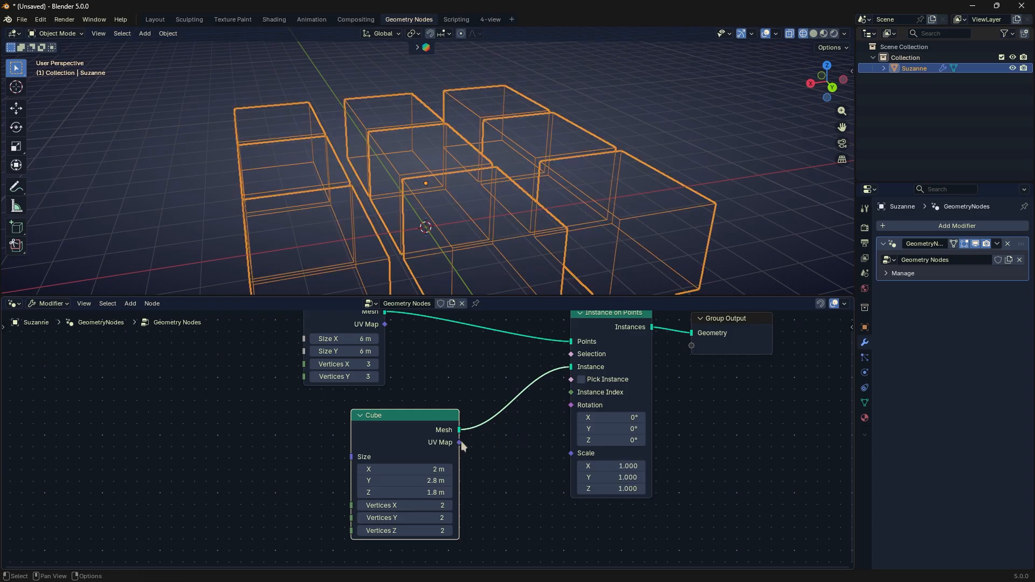
{"action": "left_click_drag", "start_coordinate": [573, 406], "coordinate": [526, 433]}
{"action": "middle_click_drag", "start_coordinate": [526, 432], "coordinate": [529, 457]}
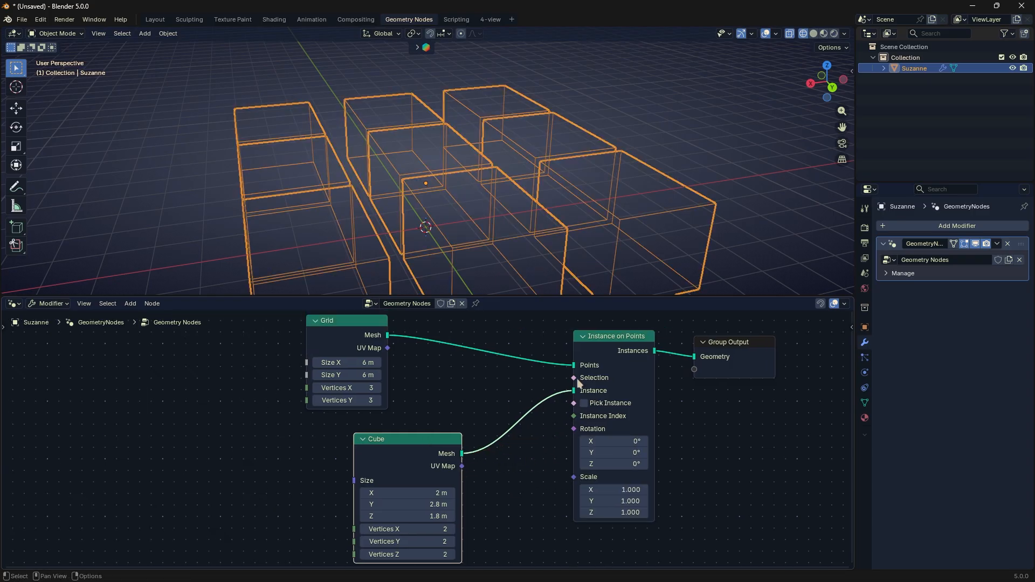
{"action": "left_click", "coordinate": [814, 34]}
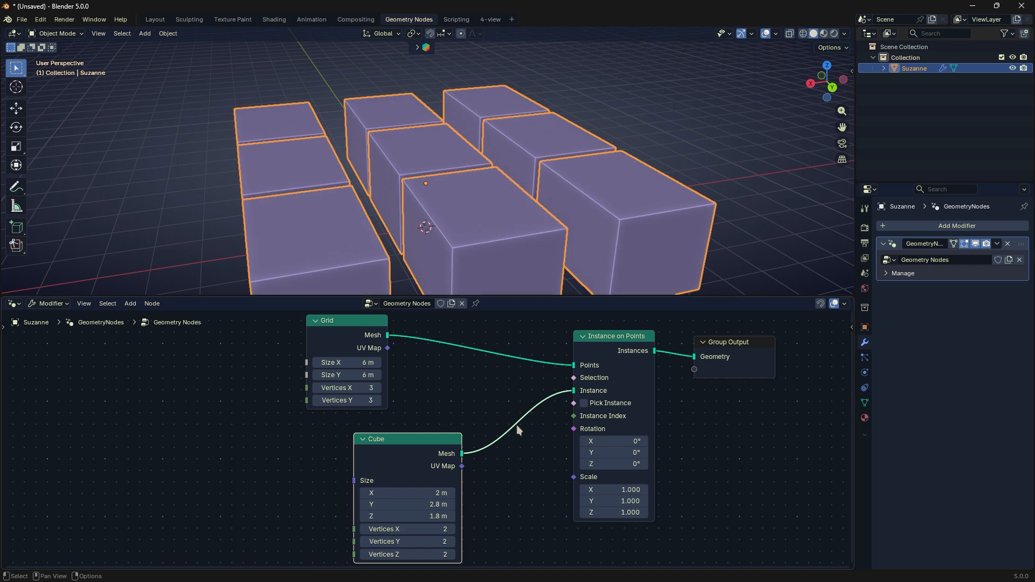
Replace the Cube node with a widened Cylinder primitive and link its Mesh to the Instance input of Instance on Points.
{"action": "key", "text": "x"}
{"action": "key", "text": "shift+a"}
{"action": "mouse_move", "coordinate": [418, 435]}
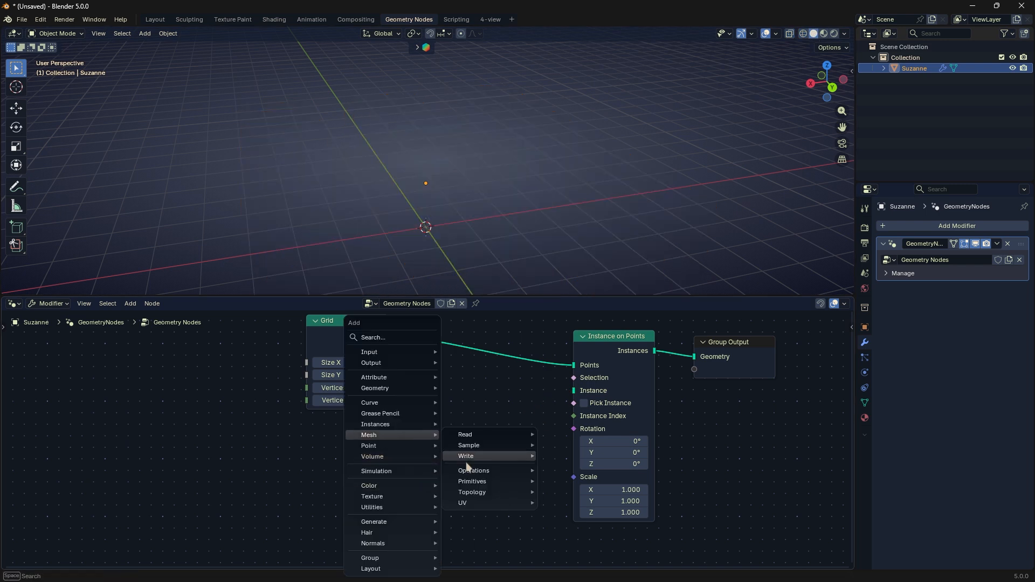
{"action": "mouse_move", "coordinate": [472, 487]}
{"action": "left_click", "coordinate": [561, 503]}
{"action": "left_click", "coordinate": [434, 420]}
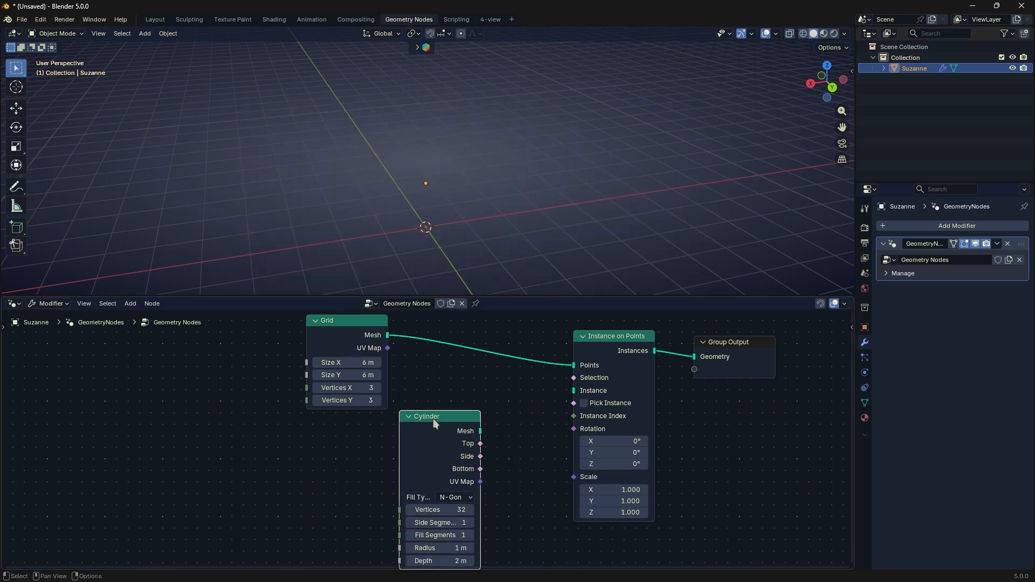
{"action": "left_click_drag", "start_coordinate": [398, 441], "coordinate": [370, 440]}
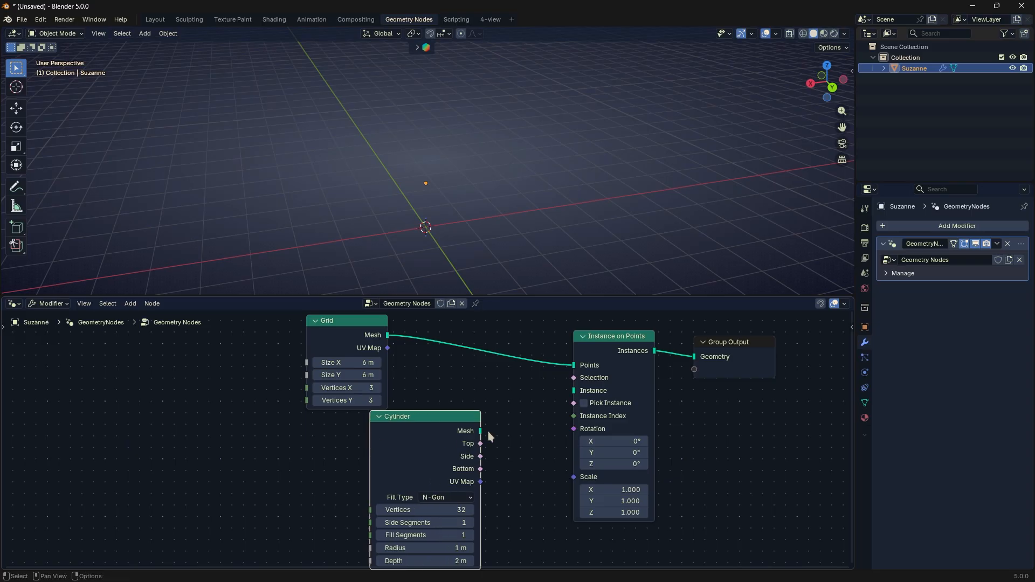
{"action": "left_click_drag", "start_coordinate": [542, 394], "coordinate": [584, 386]}
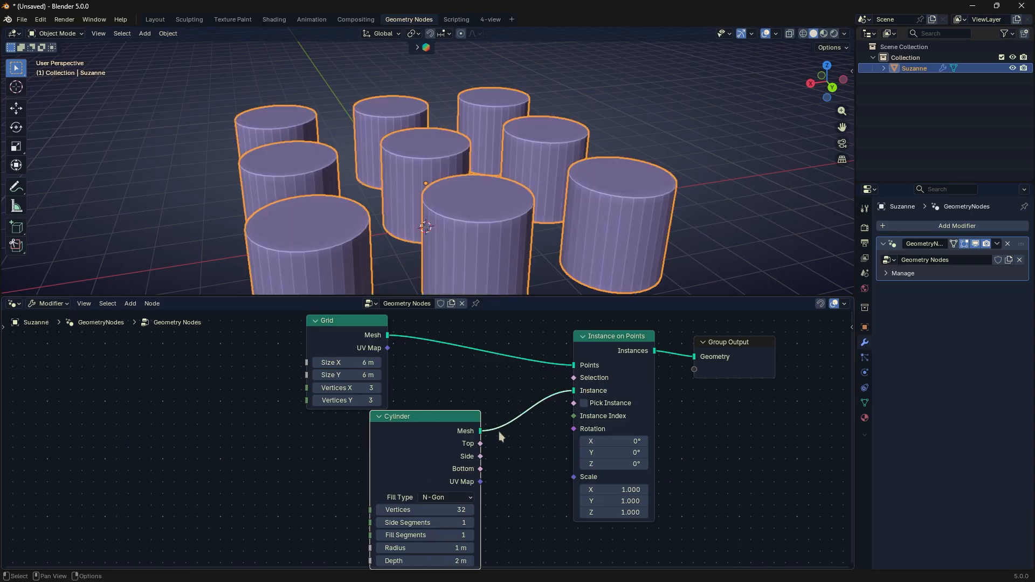
Set the Cylinder to 29 vertices, 2 side segments and a depth of 2.2 m.
{"action": "middle_click_drag", "start_coordinate": [500, 431], "coordinate": [505, 390]}
{"action": "scroll", "coordinate": [508, 238], "scroll_direction": "down", "scroll_amount": 2}
{"action": "middle_click_drag", "start_coordinate": [508, 238], "coordinate": [504, 217]}
{"action": "left_click_drag", "start_coordinate": [420, 470], "coordinate": [429, 519]}
Try the None and Triangles fill types on the Cylinder, and set the fill type back to N-Gon.
{"action": "left_click", "coordinate": [450, 456]}
{"action": "left_click", "coordinate": [454, 482]}
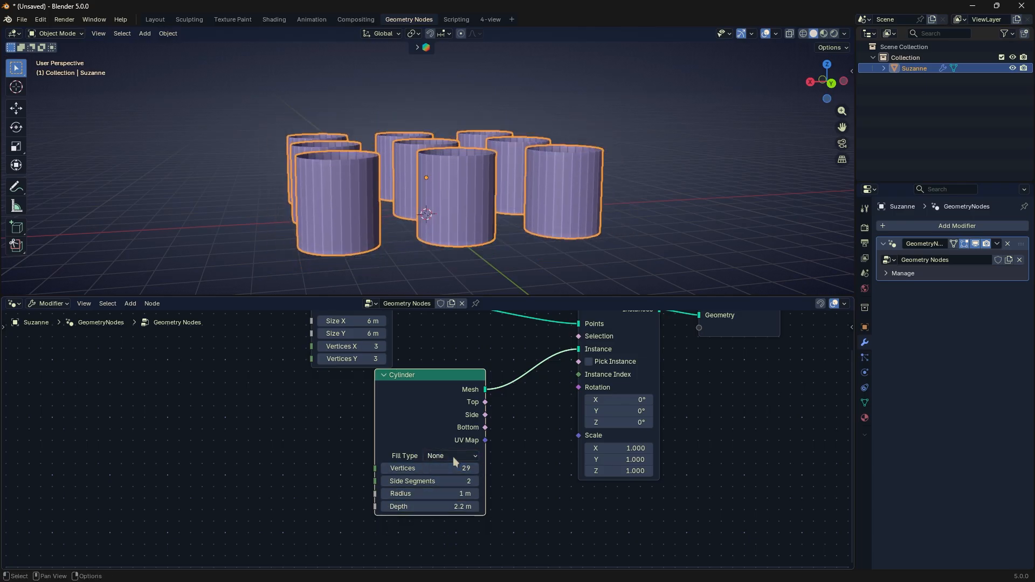
{"action": "left_click", "coordinate": [455, 457]}
{"action": "left_click", "coordinate": [454, 480]}
{"action": "left_click", "coordinate": [457, 494]}
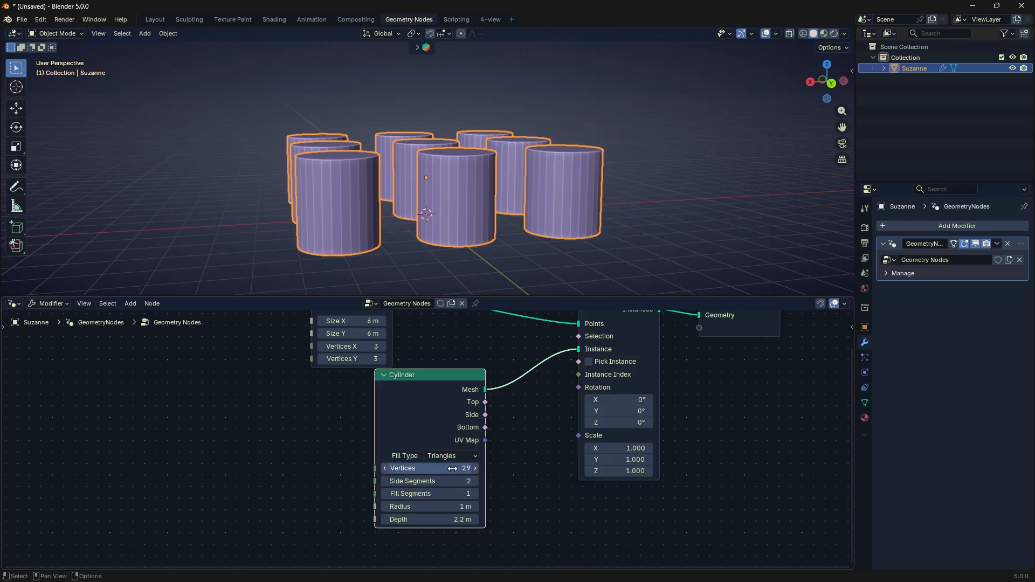
{"action": "left_click", "coordinate": [453, 456]}
{"action": "left_click", "coordinate": [454, 481]}
Cycle the Viewer through the Cylinder's outputs from Top to UV Map, examine the cylinder from above, and delete the Viewer.
{"action": "scroll", "coordinate": [484, 451], "scroll_direction": "up", "scroll_amount": 2}
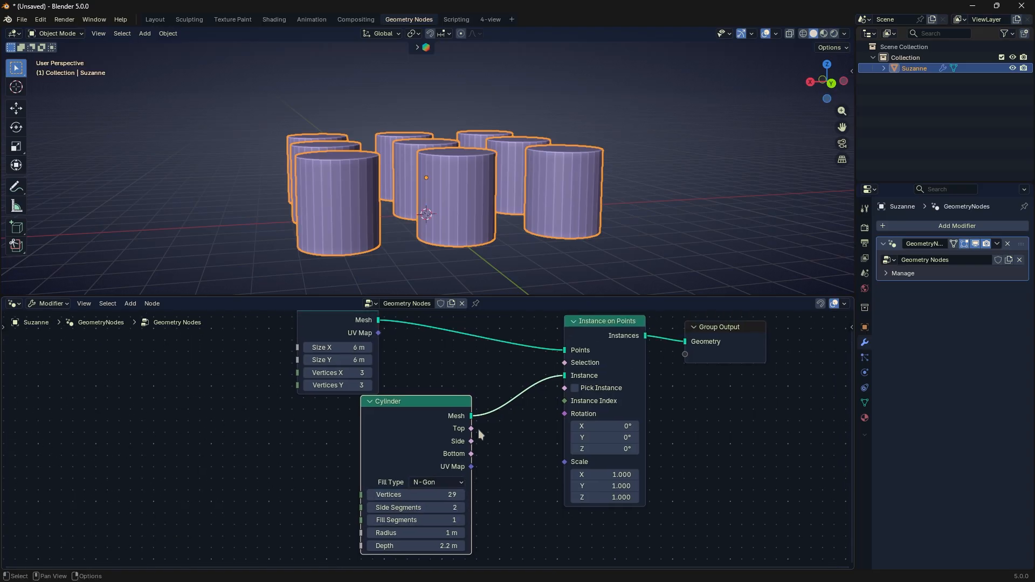
{"action": "left_click", "coordinate": [450, 425], "text": "ctrl+shift"}
{"action": "left_click", "coordinate": [443, 420], "text": "ctrl+shift"}
{"action": "middle_click_drag", "start_coordinate": [505, 236], "coordinate": [512, 287]}
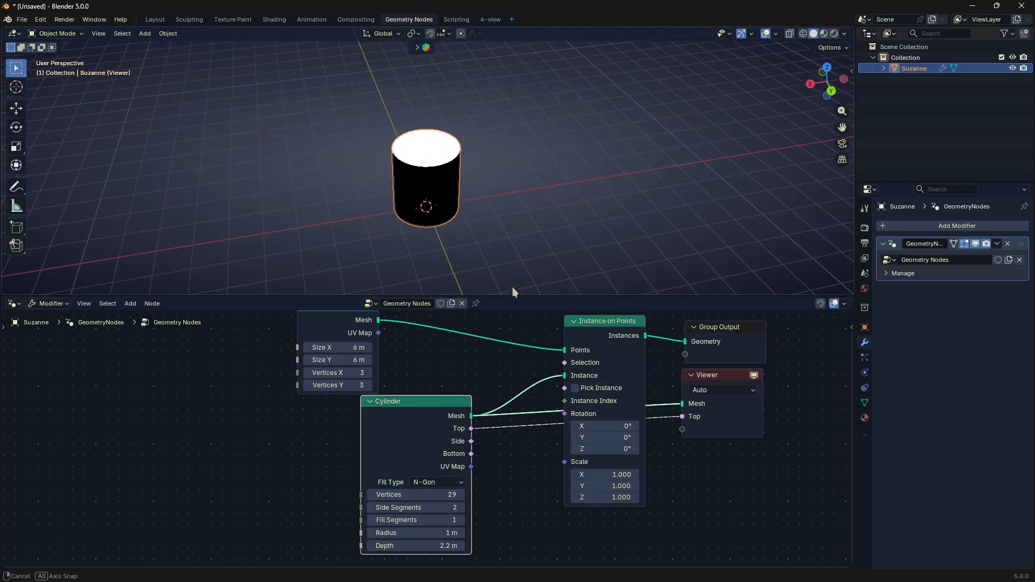
{"action": "left_click", "coordinate": [444, 422], "text": "ctrl+shift"}
{"action": "left_click", "coordinate": [443, 422], "text": "ctrl+shift"}
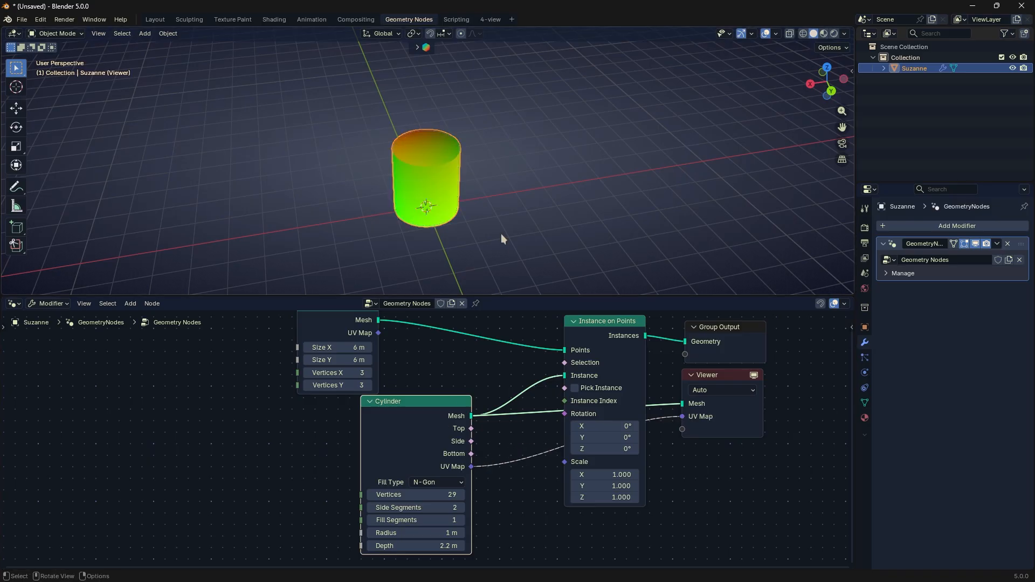
{"action": "middle_click_drag", "start_coordinate": [500, 234], "coordinate": [582, 291]}
{"action": "left_click_drag", "start_coordinate": [711, 375], "coordinate": [716, 406]}
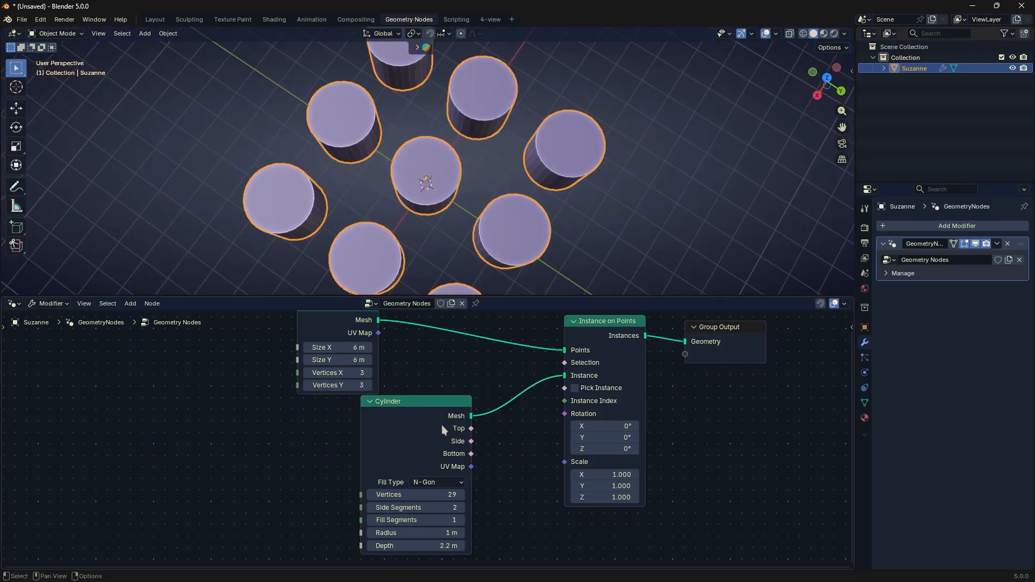
{"action": "key", "text": "x"}
Replace the Cylinder node with a second Grid primitive and link its Mesh to the Instance input of Instance on Points.
{"action": "key", "text": "x"}
{"action": "key", "text": "shift+a"}
{"action": "mouse_move", "coordinate": [438, 403]}
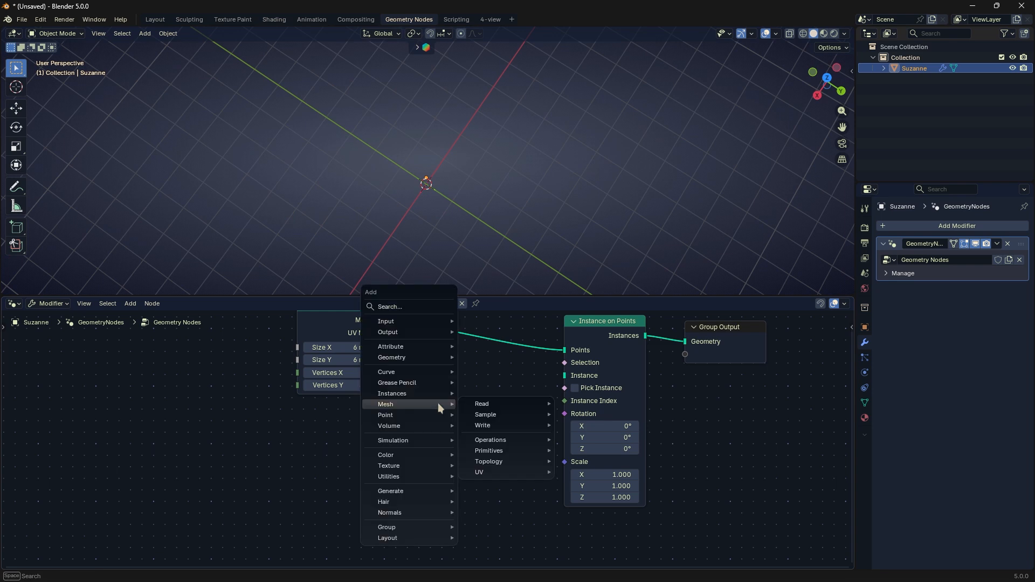
{"action": "mouse_move", "coordinate": [467, 446]}
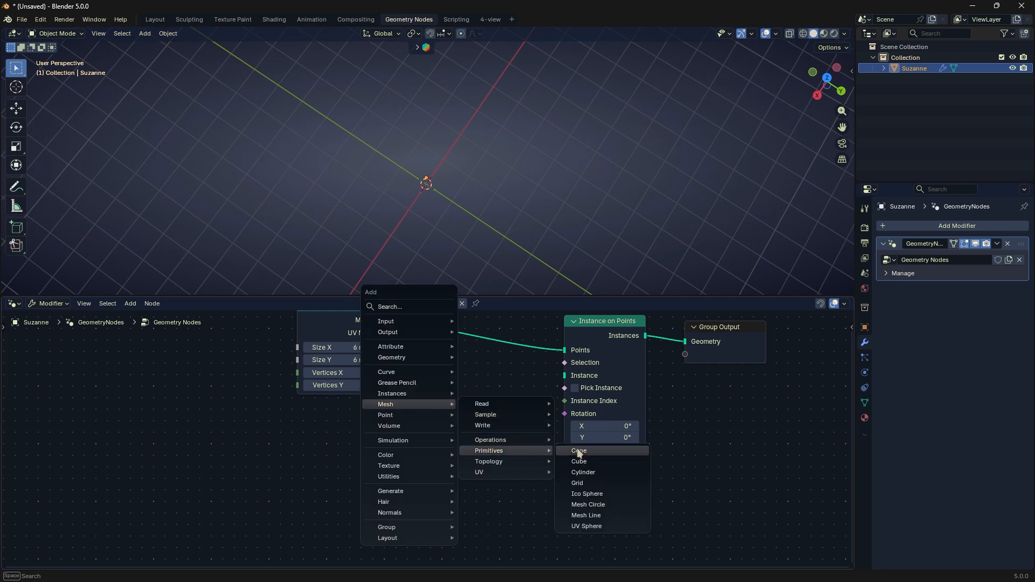
{"action": "left_click", "coordinate": [577, 485]}
{"action": "left_click", "coordinate": [456, 438]}
{"action": "left_click_drag", "start_coordinate": [543, 379], "coordinate": [564, 376]}
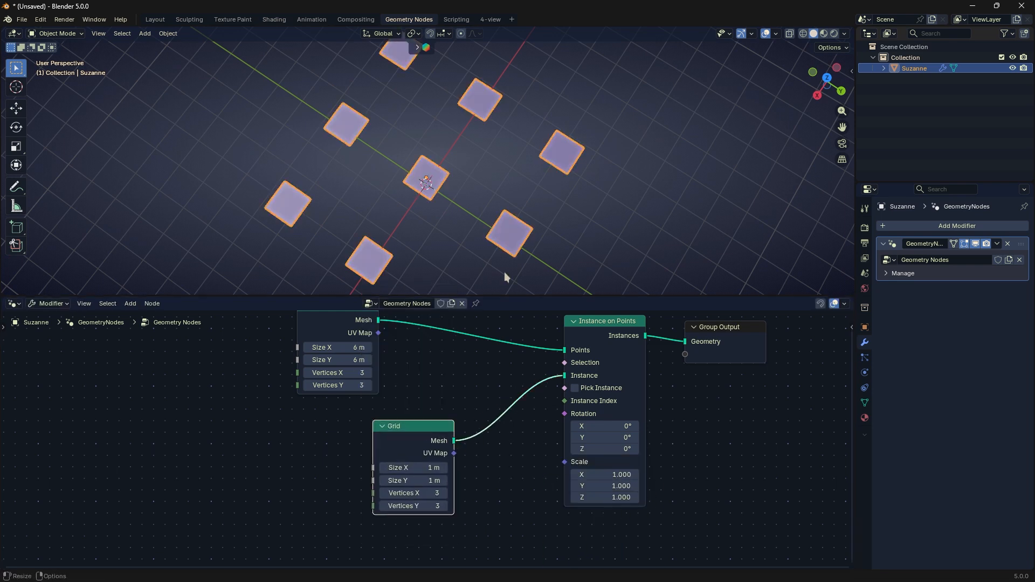
Switch the viewport to wireframe and set the instanced Grid to 2.3 × 2.3 m with 7 × 7 vertices.
{"action": "mouse_move", "coordinate": [506, 212]}
{"action": "middle_mouse_down"}
{"action": "mouse_move", "coordinate": [404, 90]}
{"action": "mouse_move", "coordinate": [490, 187]}
{"action": "mouse_move", "coordinate": [512, 237]}
{"action": "mouse_move", "coordinate": [532, 196]}
{"action": "middle_mouse_up"}
{"action": "left_click", "coordinate": [824, 33]}
{"action": "left_click", "coordinate": [803, 33]}
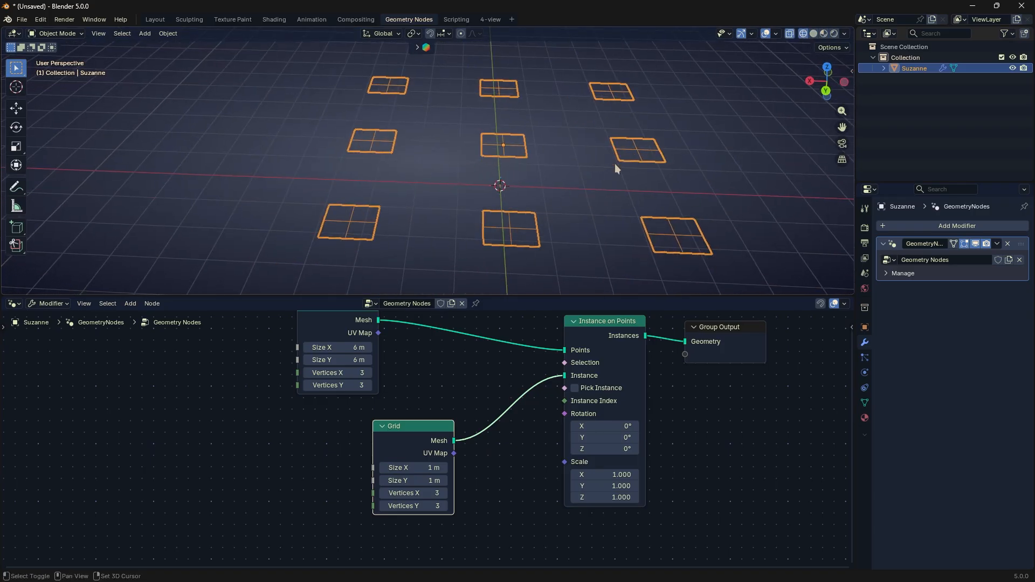
{"action": "left_click_drag", "start_coordinate": [413, 469], "coordinate": [441, 494]}
Preview the instanced Grid's UV Map in a Viewer, switch to solid shading, and delete the Viewer node.
{"action": "left_click", "coordinate": [422, 440], "text": "ctrl+shift"}
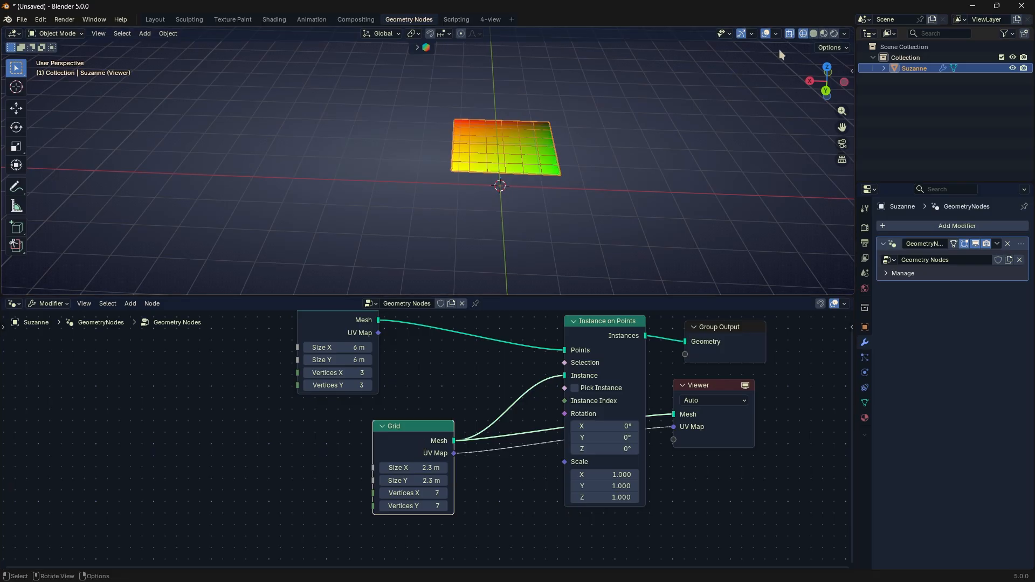
{"action": "left_click", "coordinate": [814, 34]}
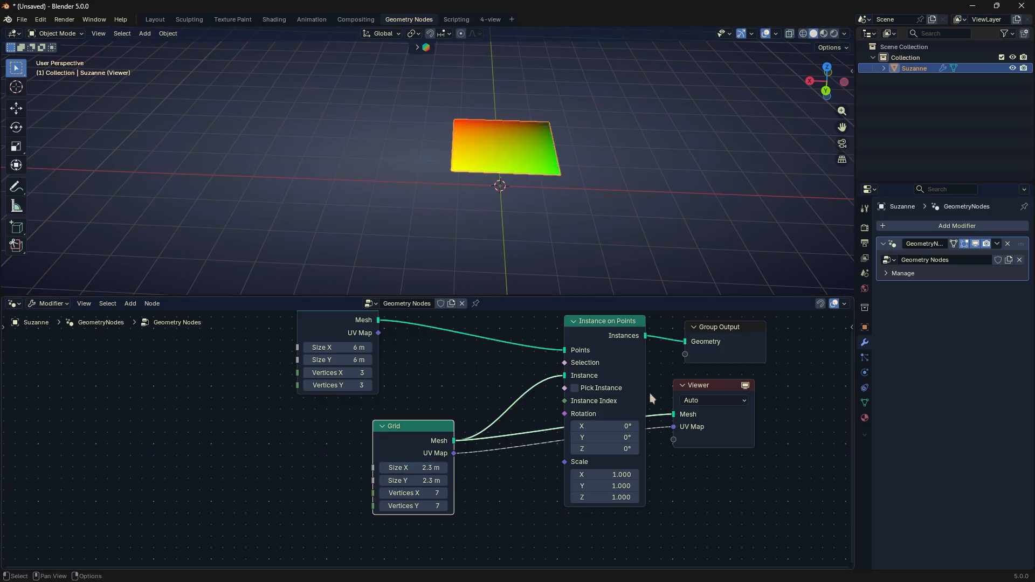
{"action": "key", "text": "x"}
Replace the instanced Grid node with an Ico Sphere primitive and link its Mesh to the Instance input of Instance on Points.
{"action": "key", "text": "x"}
{"action": "key", "text": "shift+a"}
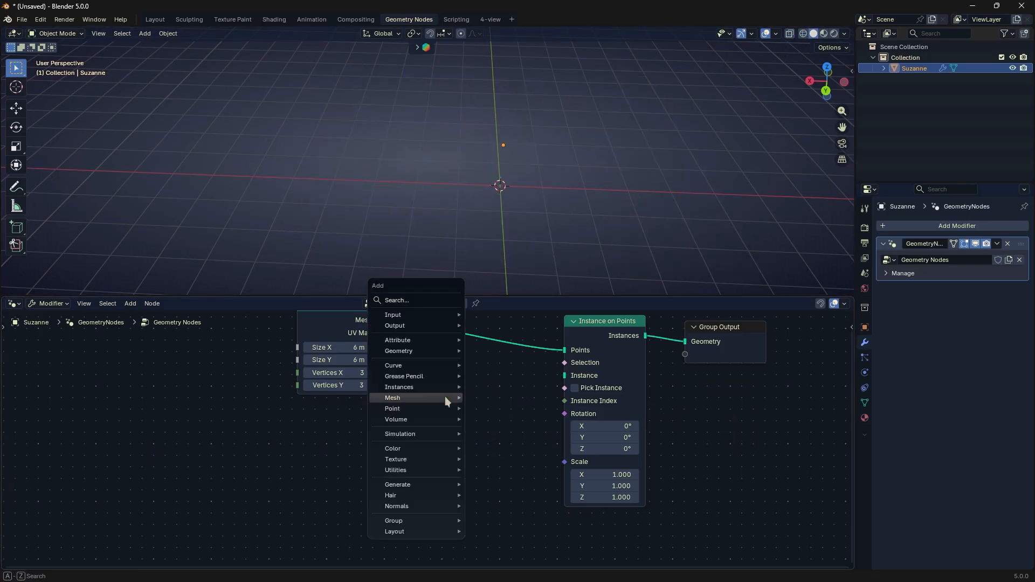
{"action": "mouse_move", "coordinate": [420, 398]}
{"action": "mouse_move", "coordinate": [492, 447]}
{"action": "left_click", "coordinate": [563, 488]}
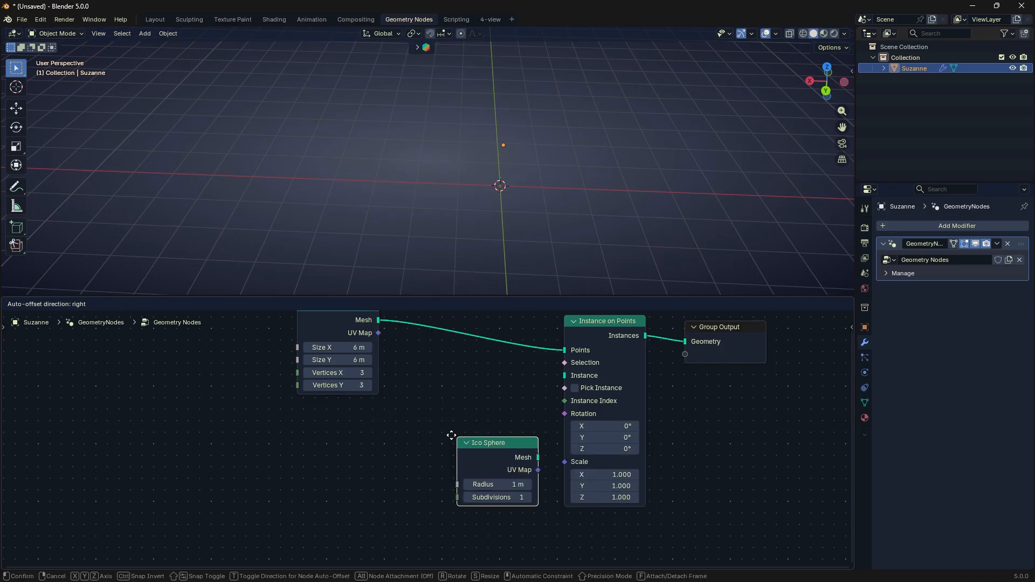
{"action": "left_click", "coordinate": [465, 436]}
{"action": "left_click_drag", "start_coordinate": [559, 392], "coordinate": [565, 376]}
Set the Ico Sphere's radius to 1.1 m and raise its subdivisions.
{"action": "middle_click_drag", "start_coordinate": [529, 178], "coordinate": [571, 226]}
{"action": "mouse_move", "coordinate": [455, 466]}
{"action": "left_mouse_down"}
{"action": "mouse_move", "coordinate": [448, 436]}
{"action": "mouse_move", "coordinate": [444, 478]}
{"action": "mouse_move", "coordinate": [454, 476]}
{"action": "left_mouse_up"}
{"action": "left_click", "coordinate": [475, 478]}
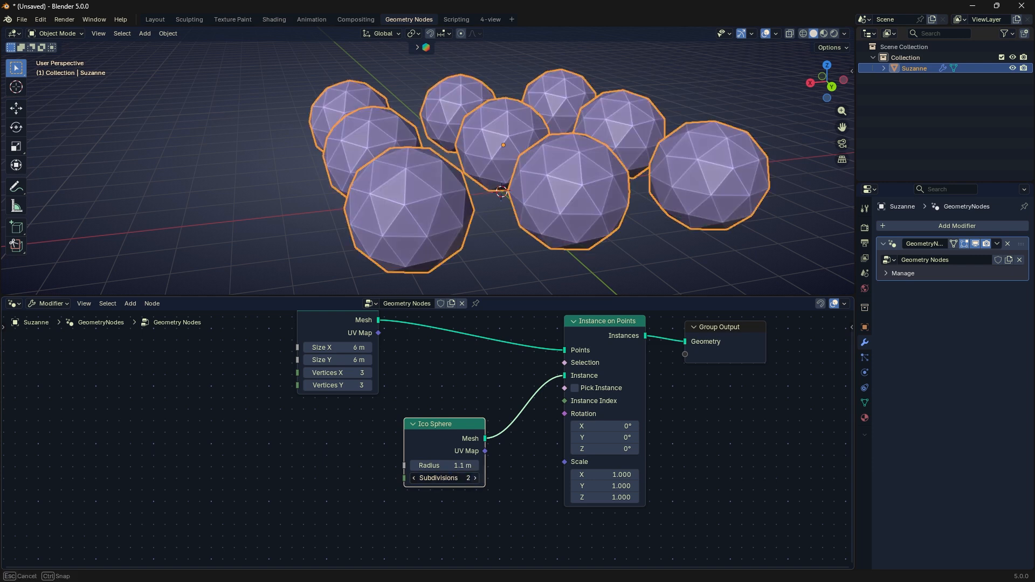
{"action": "left_click", "coordinate": [475, 479]}
Replace the Ico Sphere node with a Mesh Circle primitive and link its Mesh to the Instance input of Instance on Points.
{"action": "key", "text": "x"}
{"action": "key", "text": "shift+a"}
{"action": "mouse_move", "coordinate": [441, 427]}
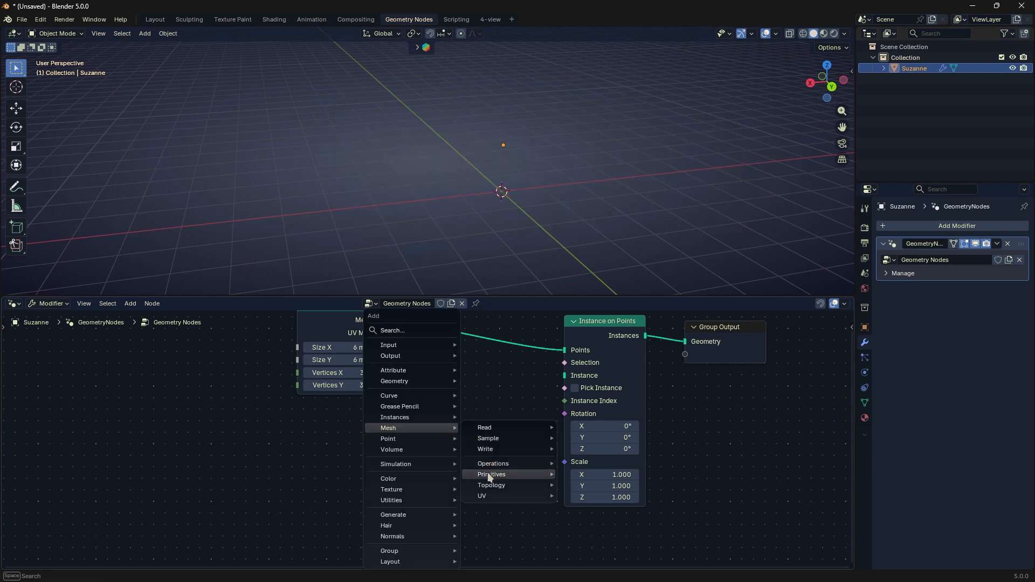
{"action": "mouse_move", "coordinate": [494, 476]}
{"action": "left_click", "coordinate": [587, 529]}
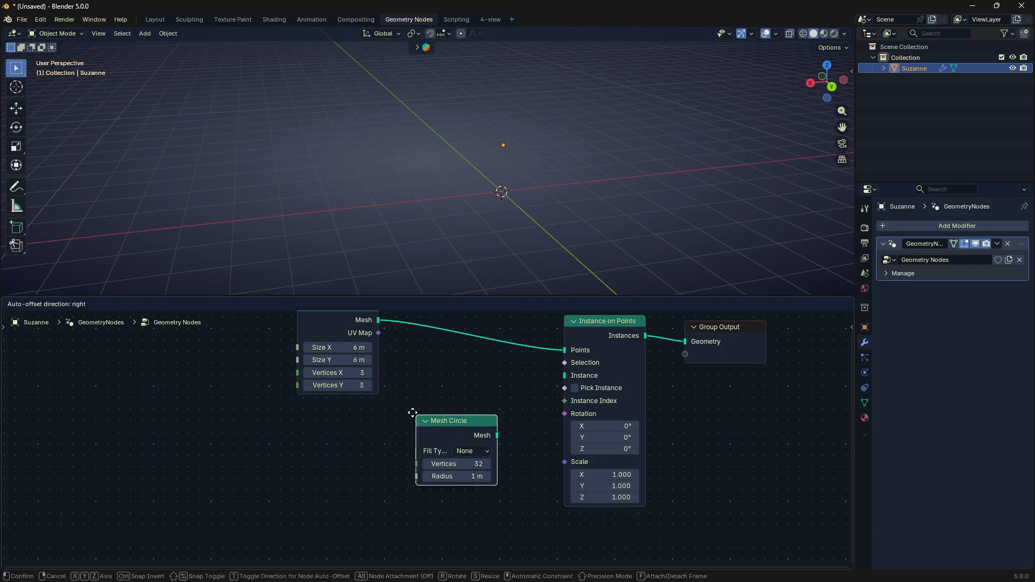
{"action": "left_click_drag", "start_coordinate": [554, 373], "coordinate": [561, 371]}
{"action": "middle_click_drag", "start_coordinate": [561, 259], "coordinate": [559, 249]}
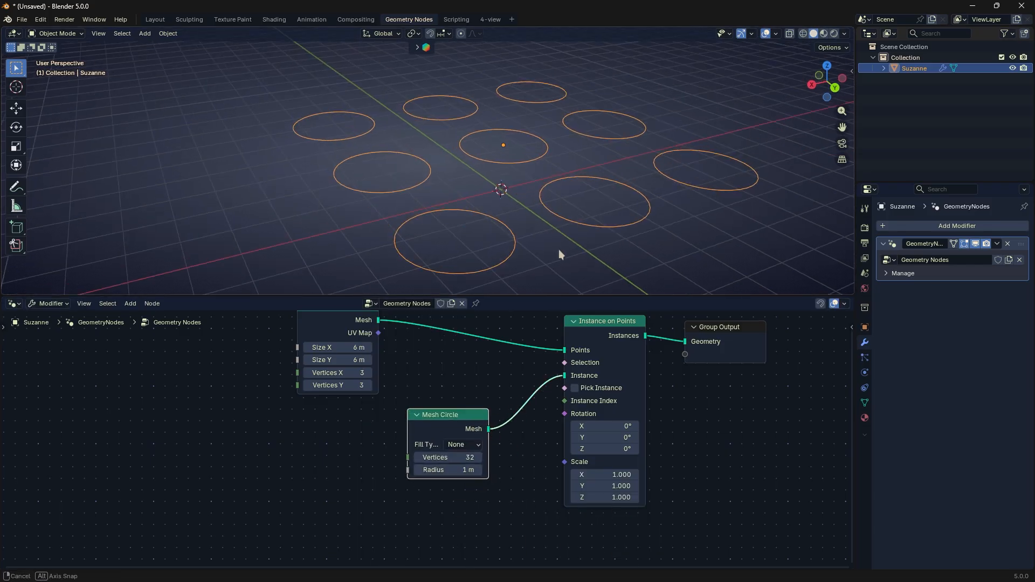
Review the mesh primitives that can be added as objects in the 3D viewport.
{"action": "left_click", "coordinate": [267, 216]}
{"action": "key", "text": "shift+a"}
{"action": "mouse_move", "coordinate": [259, 222]}
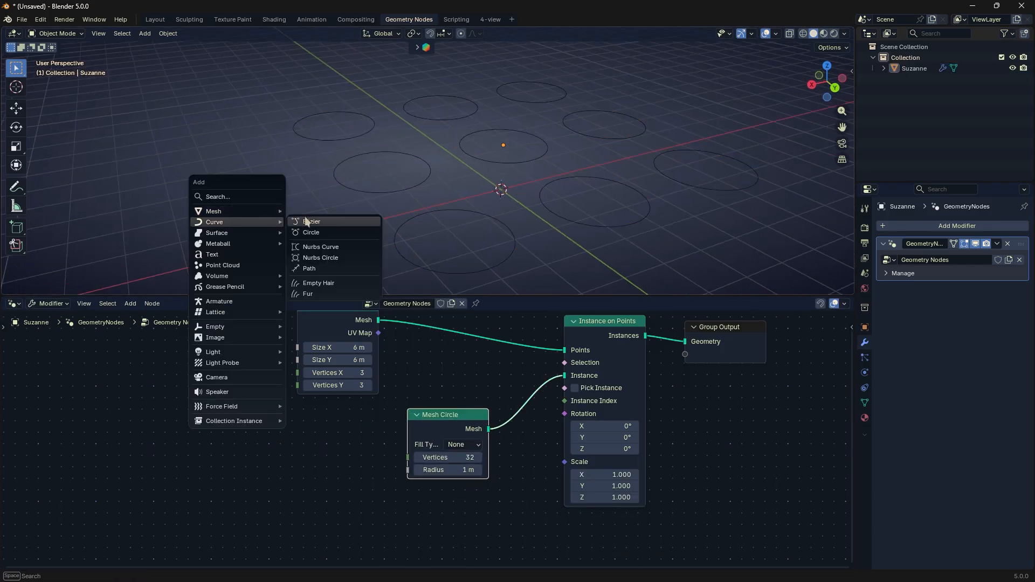
{"action": "mouse_move", "coordinate": [240, 206]}
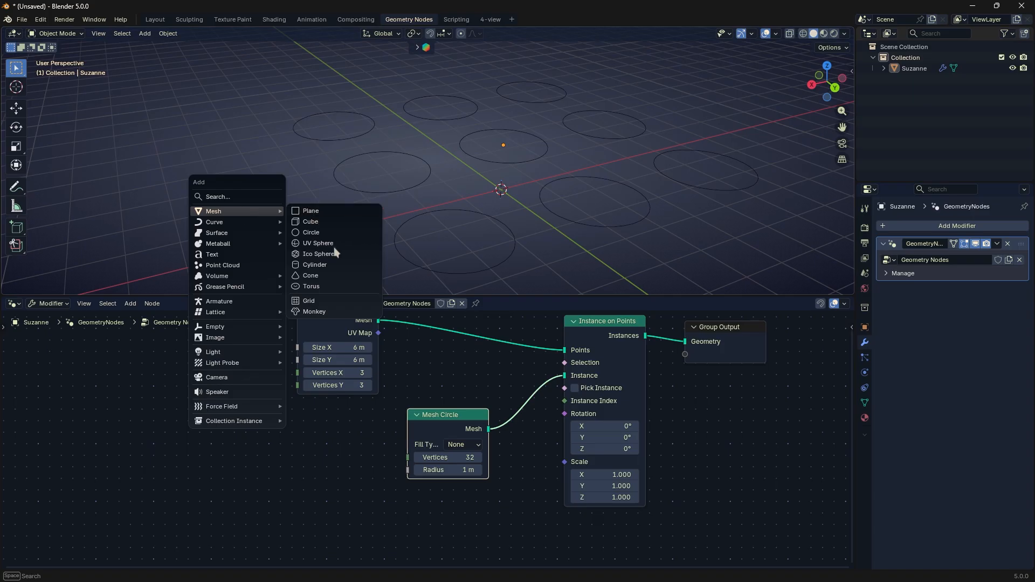
Try the N-Gon and Triangles fill types on the Mesh Circle, return to N-Gon, and set its vertices to 63.
{"action": "left_click", "coordinate": [457, 437]}
{"action": "left_click", "coordinate": [462, 444]}
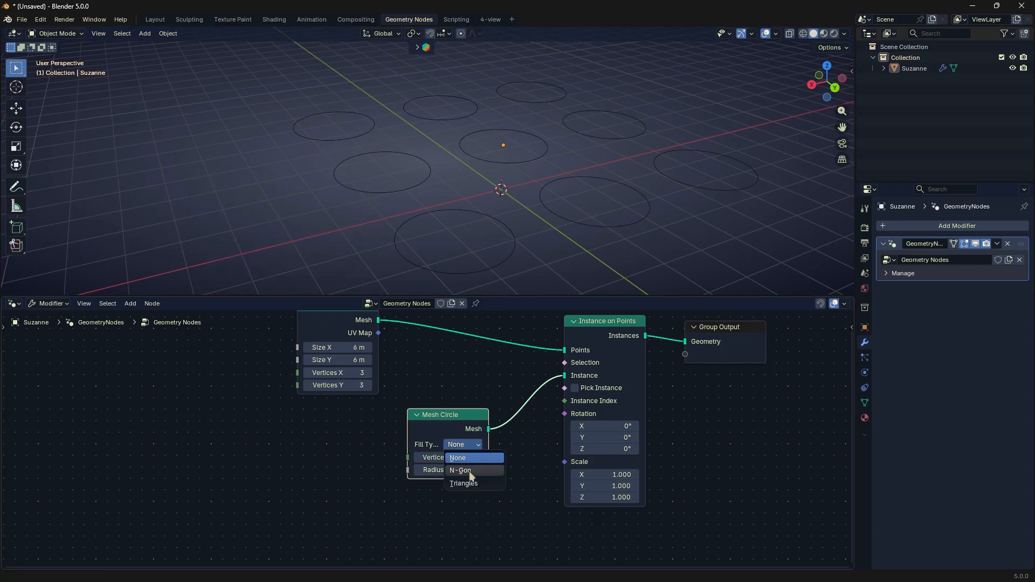
{"action": "left_click", "coordinate": [471, 471]}
{"action": "left_click", "coordinate": [467, 449]}
{"action": "left_click", "coordinate": [464, 484]}
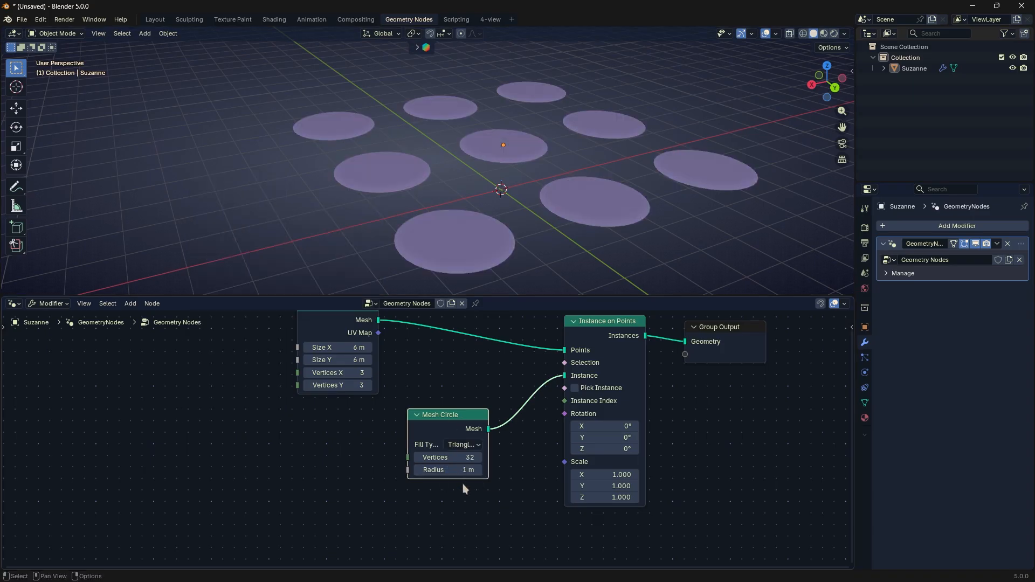
{"action": "left_click", "coordinate": [467, 469]}
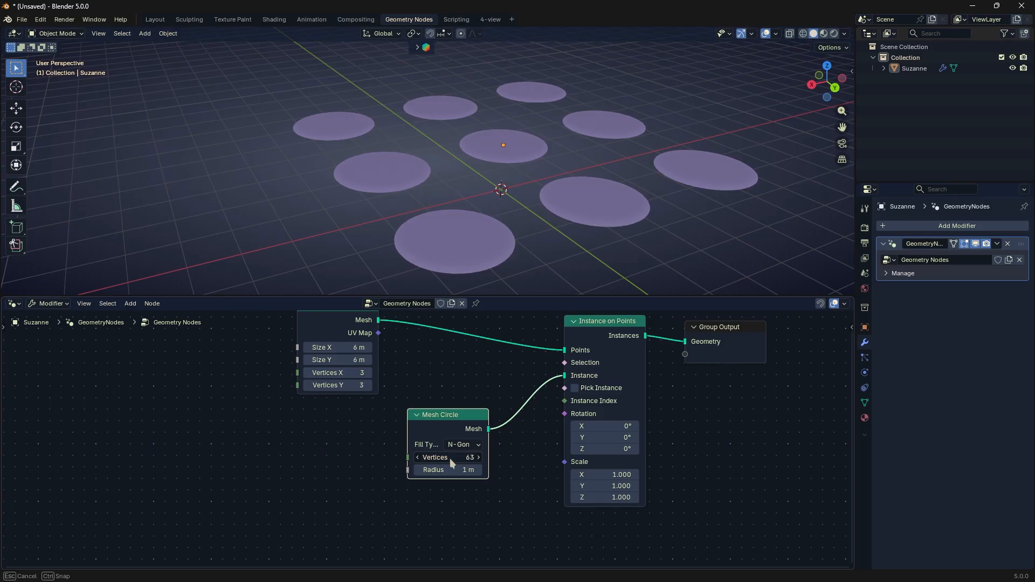
Inspect the filled circles in wireframe, return to solid shading, and adjust the Mesh Circle's radius.
{"action": "left_click", "coordinate": [803, 34]}
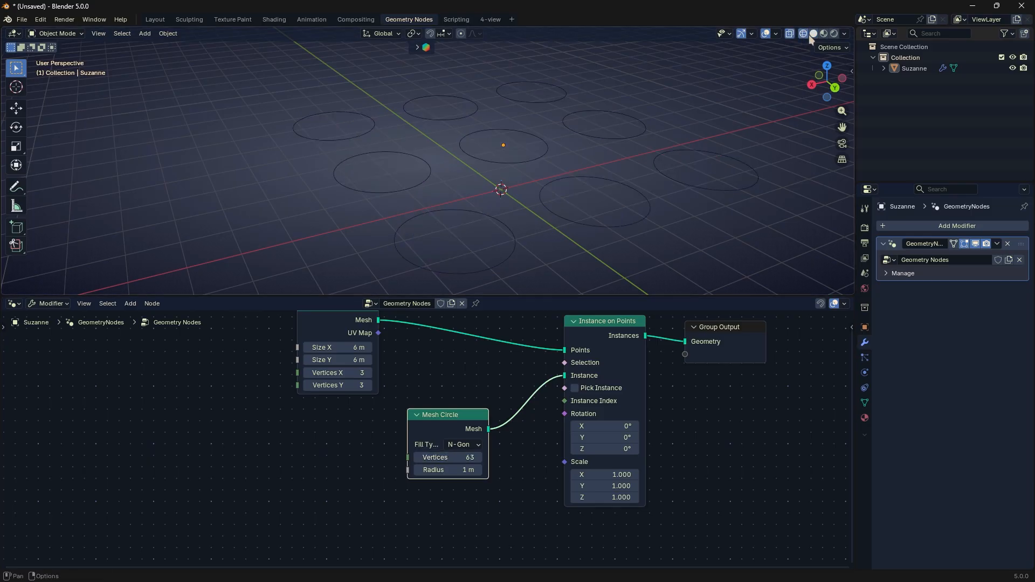
{"action": "left_click", "coordinate": [814, 33]}
{"action": "left_click", "coordinate": [597, 210]}
{"action": "mouse_move", "coordinate": [441, 472]}
{"action": "left_mouse_down"}
{"action": "mouse_move", "coordinate": [465, 471]}
{"action": "mouse_move", "coordinate": [450, 471]}
{"action": "left_mouse_up"}
Replace the Mesh Circle node with a Mesh Line primitive and link its Mesh to the Instance input of Instance on Points.
{"action": "key", "text": "x"}
{"action": "key", "text": "shift+a"}
{"action": "mouse_move", "coordinate": [454, 415]}
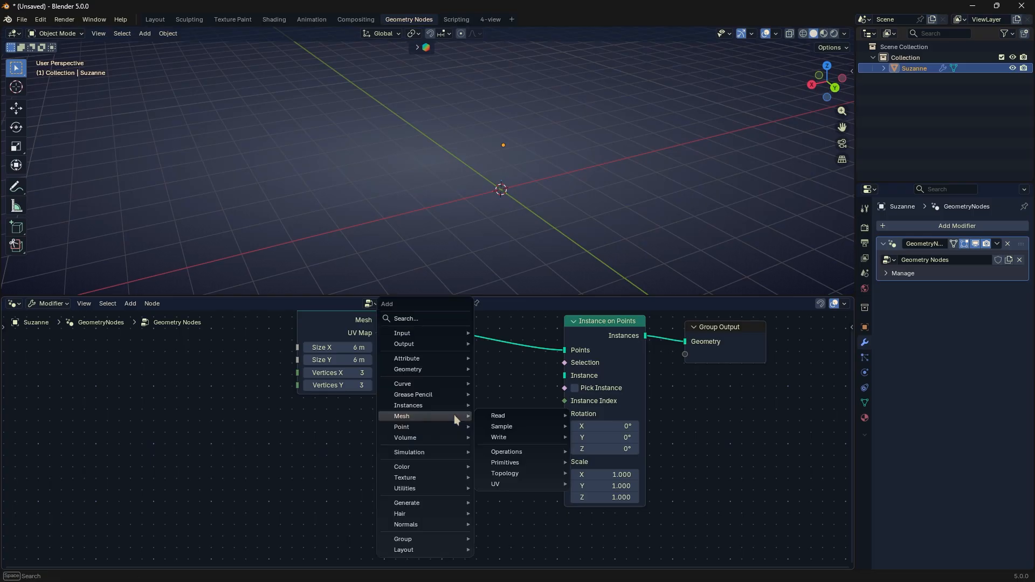
{"action": "mouse_move", "coordinate": [481, 461]}
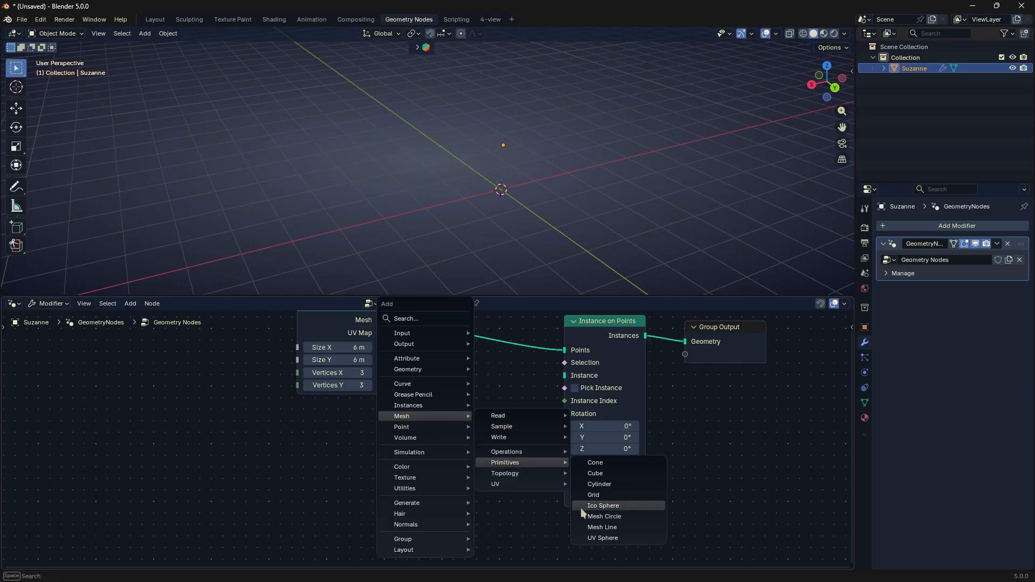
{"action": "left_click", "coordinate": [600, 527]}
{"action": "left_click", "coordinate": [429, 408]}
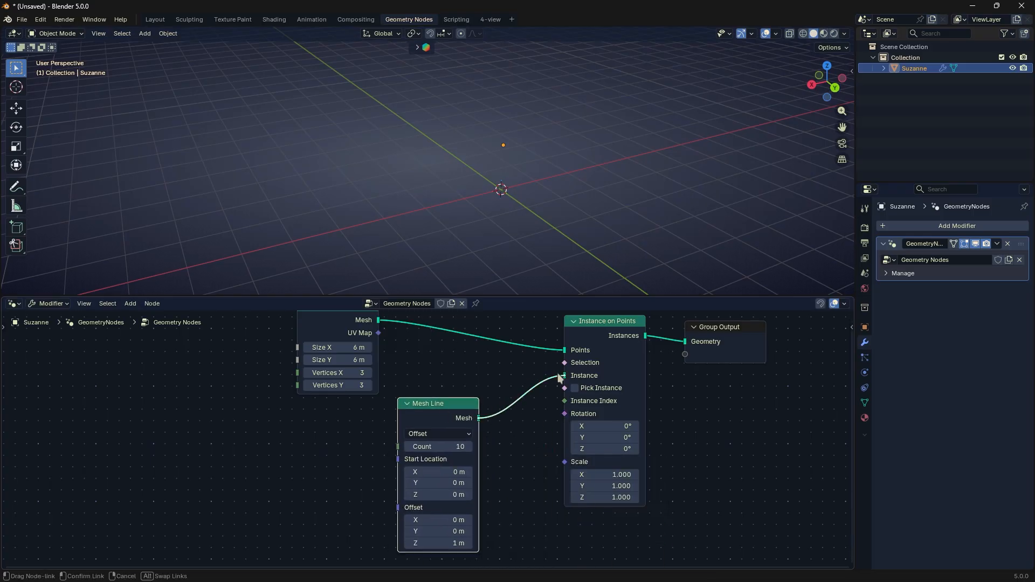
{"action": "left_click_drag", "start_coordinate": [558, 373], "coordinate": [562, 376]}
Switch the viewport to orthographic and set the Mesh Line's start location to X 2 m, Y 0.4 m, Z 1.9 m.
{"action": "middle_click_drag", "start_coordinate": [551, 227], "coordinate": [553, 253]}
{"action": "left_click", "coordinate": [840, 159]}
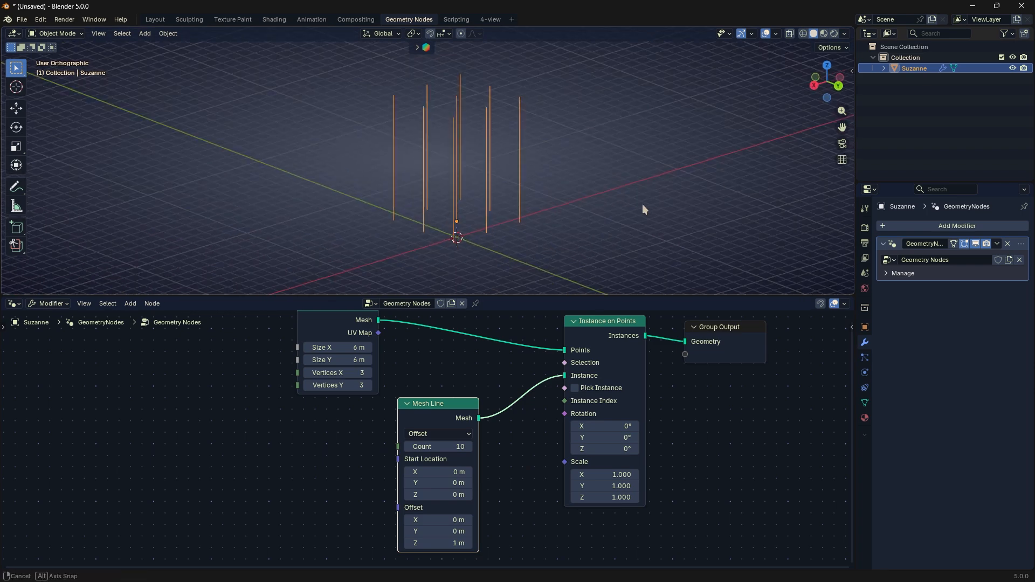
{"action": "middle_click_drag", "start_coordinate": [642, 204], "coordinate": [616, 208]}
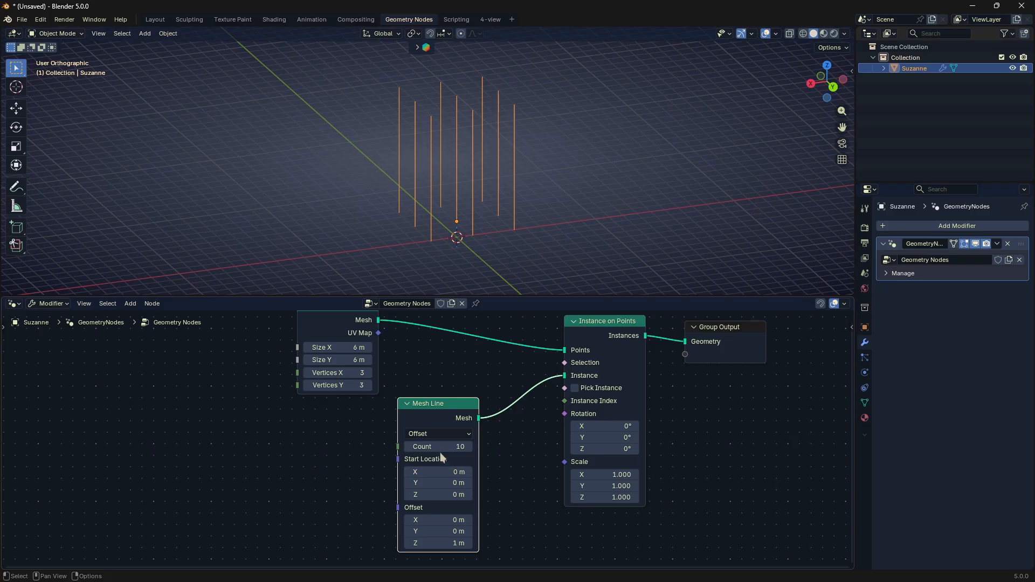
{"action": "left_click_drag", "start_coordinate": [441, 447], "coordinate": [463, 472]}
{"action": "left_click_drag", "start_coordinate": [439, 483], "coordinate": [449, 483]}
{"action": "left_click_drag", "start_coordinate": [440, 495], "coordinate": [458, 495]}
Set the Mesh Line's offset to X -0.9 m, Y 1.1 m, Z 1.5 m and its count to 9.
{"action": "mouse_move", "coordinate": [439, 520]}
{"action": "left_mouse_down"}
{"action": "mouse_move", "coordinate": [451, 520]}
{"action": "mouse_move", "coordinate": [431, 520]}
{"action": "left_mouse_up"}
{"action": "left_click_drag", "start_coordinate": [440, 532], "coordinate": [450, 531]}
{"action": "left_click_drag", "start_coordinate": [437, 548], "coordinate": [443, 543]}
{"action": "left_click_drag", "start_coordinate": [445, 539], "coordinate": [453, 538]}
{"action": "left_click_drag", "start_coordinate": [459, 442], "coordinate": [458, 442]}
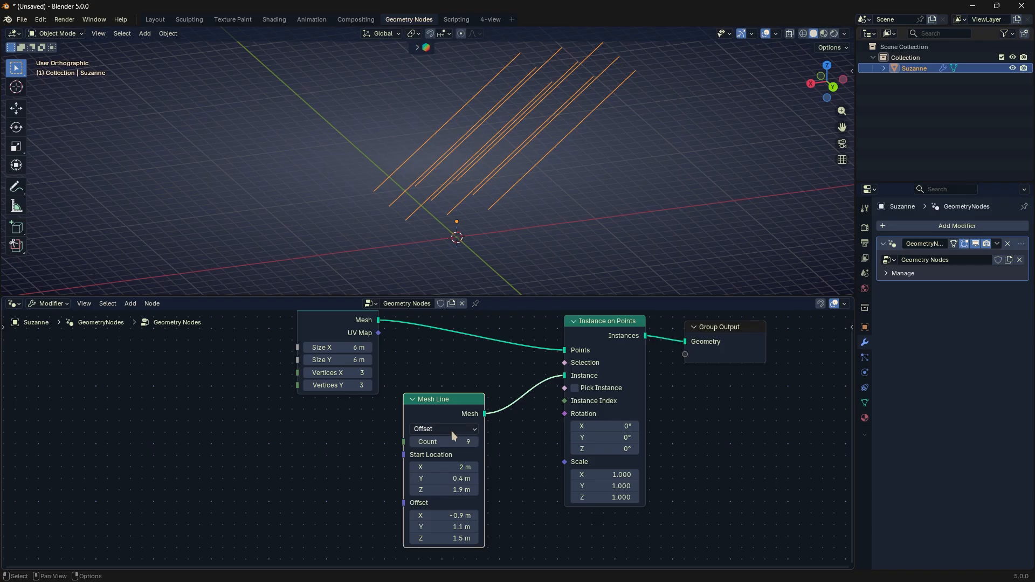
Change the Mesh Line's mode to End Points and set its end location X to -0.4 m.
{"action": "left_click", "coordinate": [455, 430]}
{"action": "left_click", "coordinate": [450, 470]}
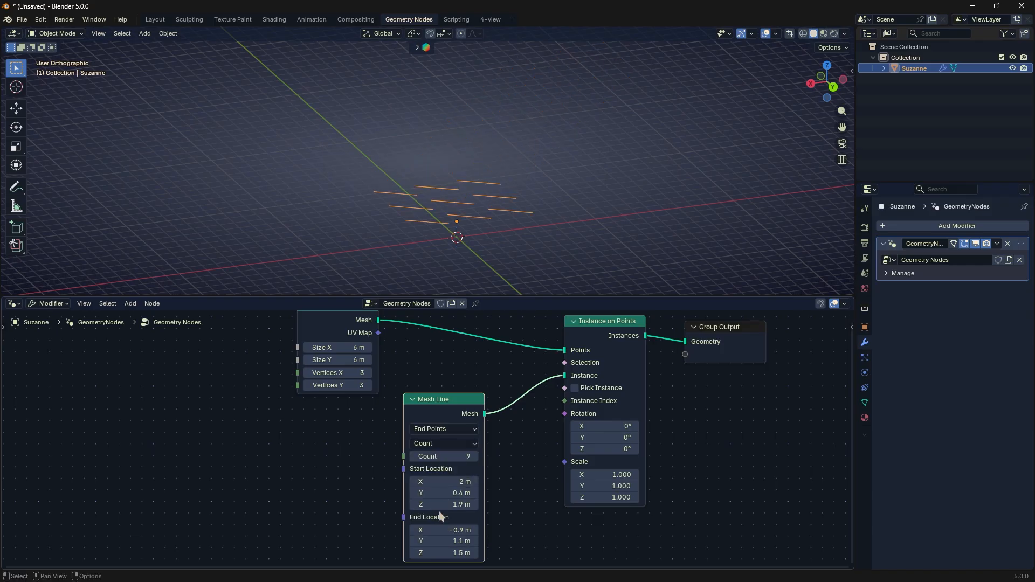
{"action": "left_click_drag", "start_coordinate": [450, 530], "coordinate": [464, 530]}
{"action": "left_click", "coordinate": [454, 429]}
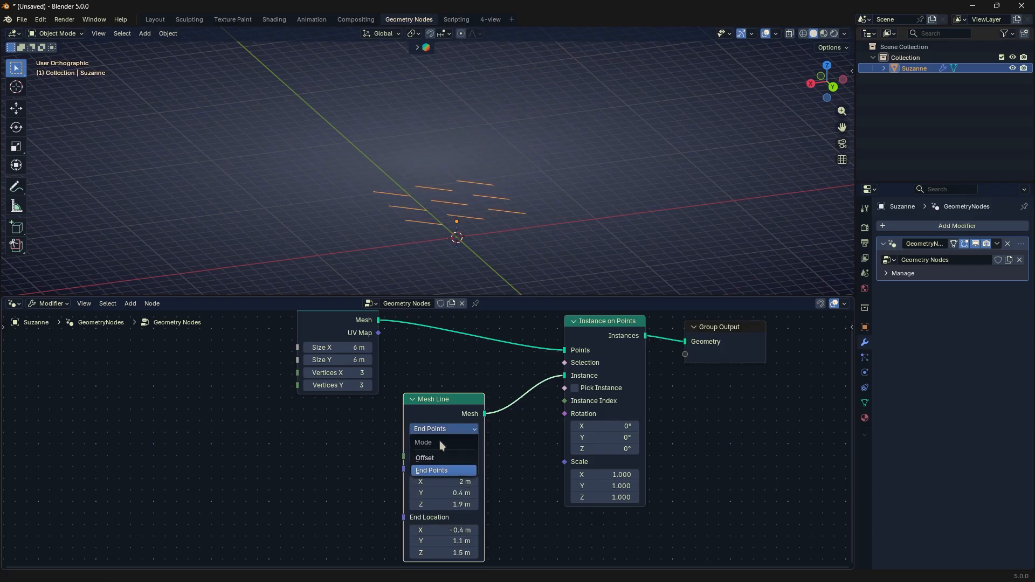
{"action": "left_click", "coordinate": [450, 470]}
Replace the Mesh Line node with a UV Sphere primitive and link its Mesh to the Instance input of Instance on Points.
{"action": "key", "text": "x"}
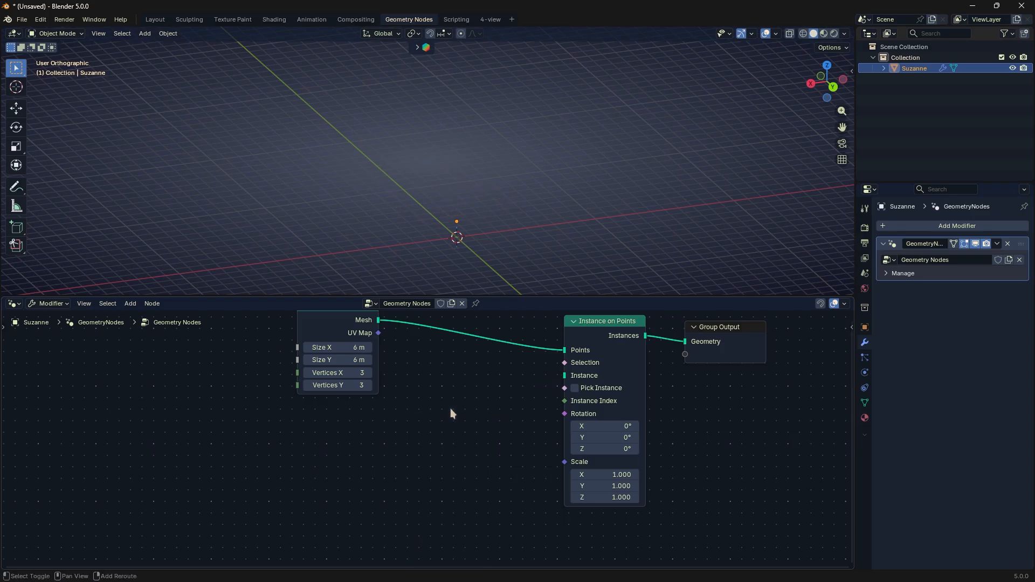
{"action": "key", "text": "shift+a"}
{"action": "mouse_move", "coordinate": [451, 409]}
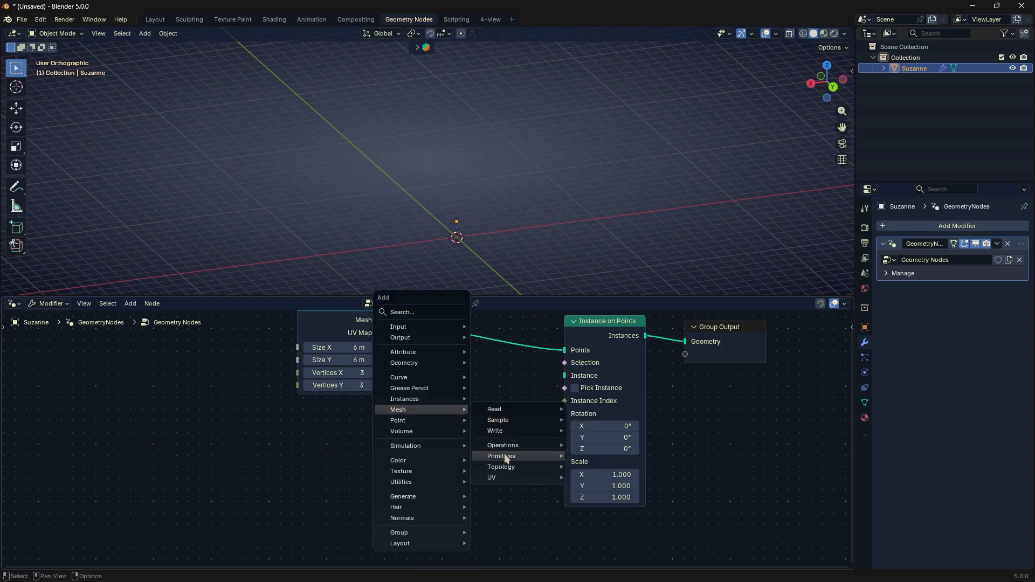
{"action": "mouse_move", "coordinate": [504, 456]}
{"action": "left_click", "coordinate": [578, 531]}
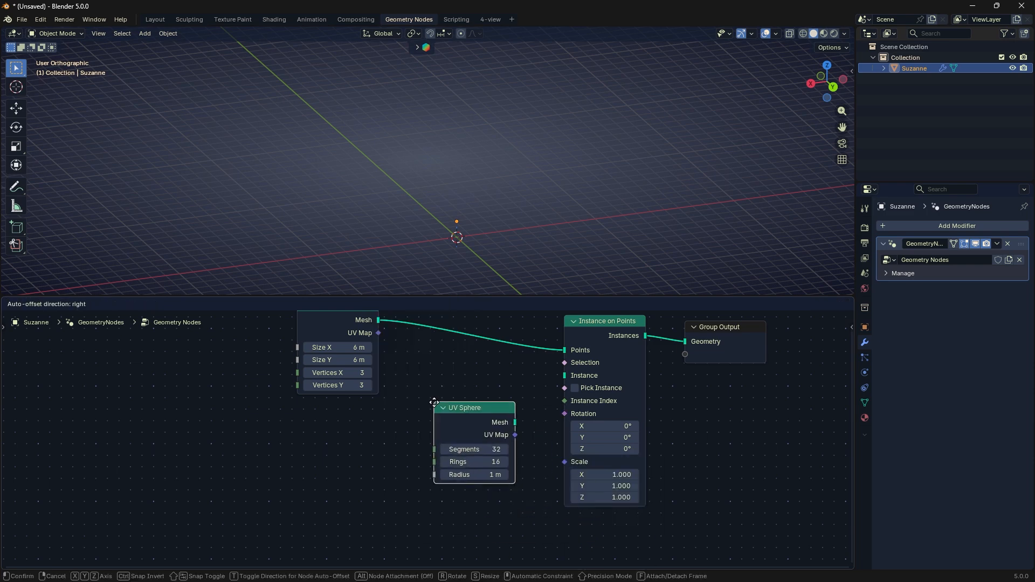
{"action": "left_click", "coordinate": [507, 423]}
{"action": "left_click_drag", "start_coordinate": [557, 380], "coordinate": [561, 379]}
Set the UV Sphere to 9 segments, 4 rings and a 0.9 m radius.
{"action": "scroll", "coordinate": [546, 229], "scroll_direction": "up", "scroll_amount": 4}
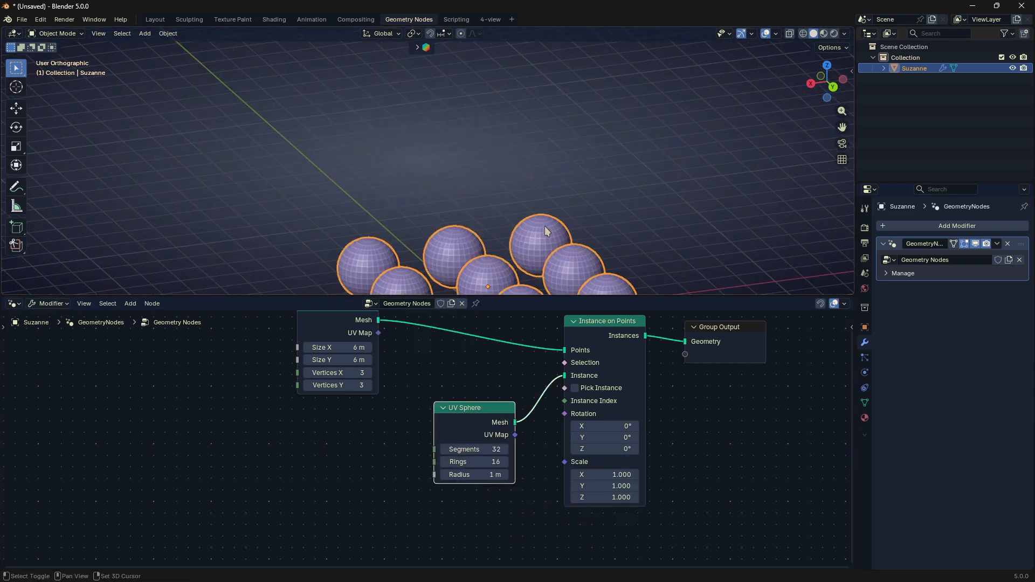
{"action": "middle_click_drag", "start_coordinate": [546, 229], "coordinate": [539, 186], "text": "shift"}
{"action": "left_click_drag", "start_coordinate": [475, 408], "coordinate": [447, 400]}
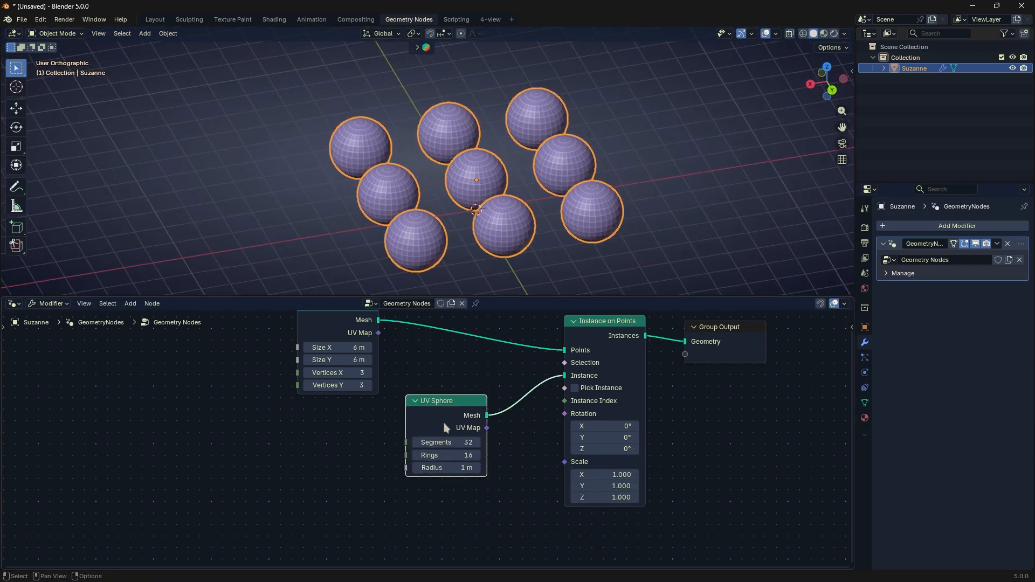
{"action": "left_click_drag", "start_coordinate": [447, 442], "coordinate": [416, 455]}
{"action": "left_click_drag", "start_coordinate": [448, 468], "coordinate": [441, 467]}
{"action": "left_click_drag", "start_coordinate": [450, 406], "coordinate": [433, 407]}
Review the mesh primitive nodes available to add to the node tree.
{"action": "middle_click_drag", "start_coordinate": [323, 433], "coordinate": [425, 428]}
{"action": "left_click", "coordinate": [410, 418]}
{"action": "scroll", "coordinate": [410, 417], "scroll_direction": "up", "scroll_amount": 1}
{"action": "key", "text": "shift+a"}
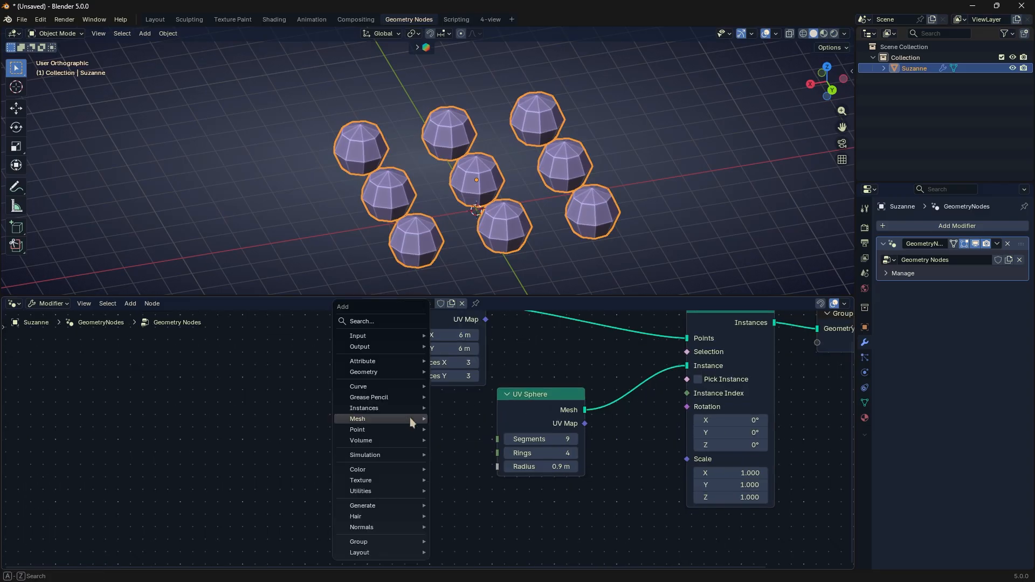
{"action": "mouse_move", "coordinate": [410, 418]}
{"action": "mouse_move", "coordinate": [461, 471]}
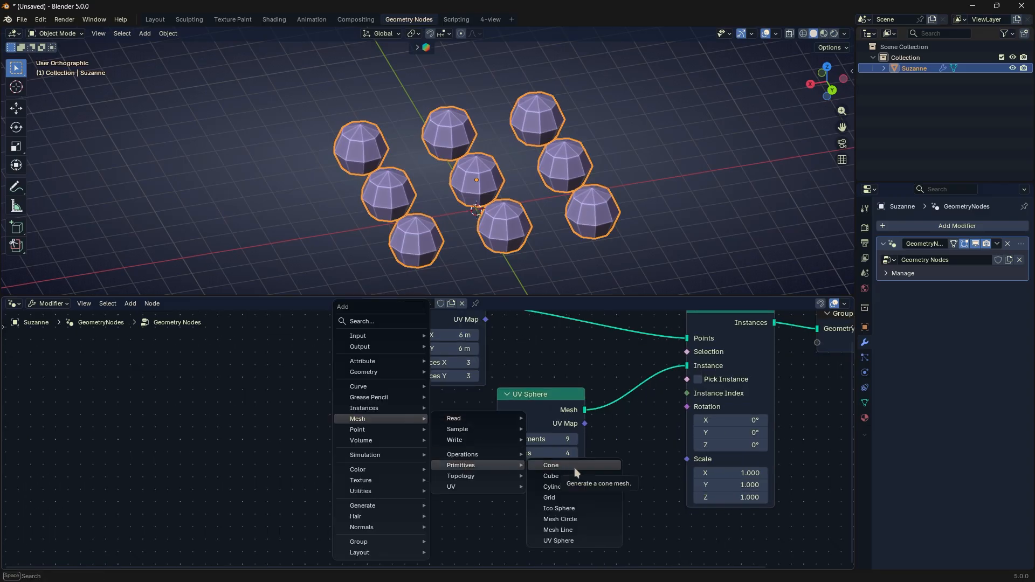